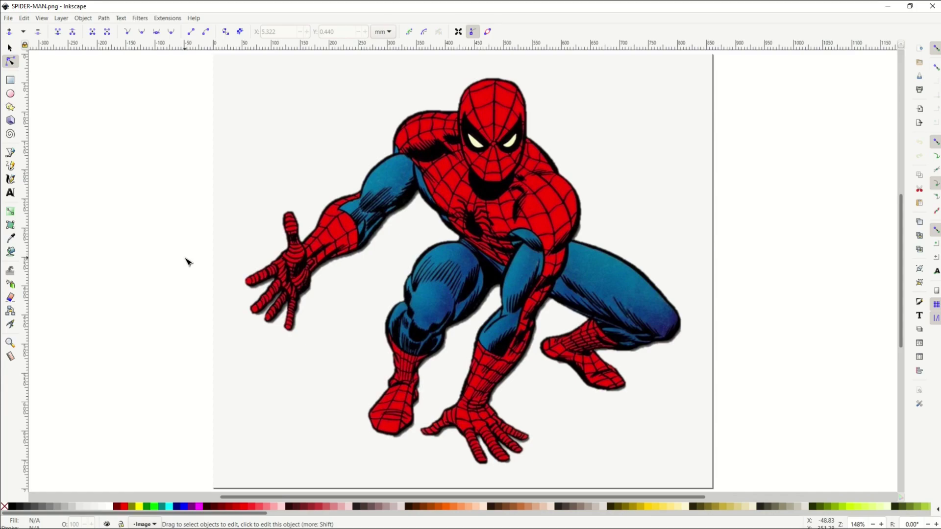
Select the Spider-Man image and open Path > Trace Bitmap.
left_click(473, 295)
scroll(410, 215, "up", 2)
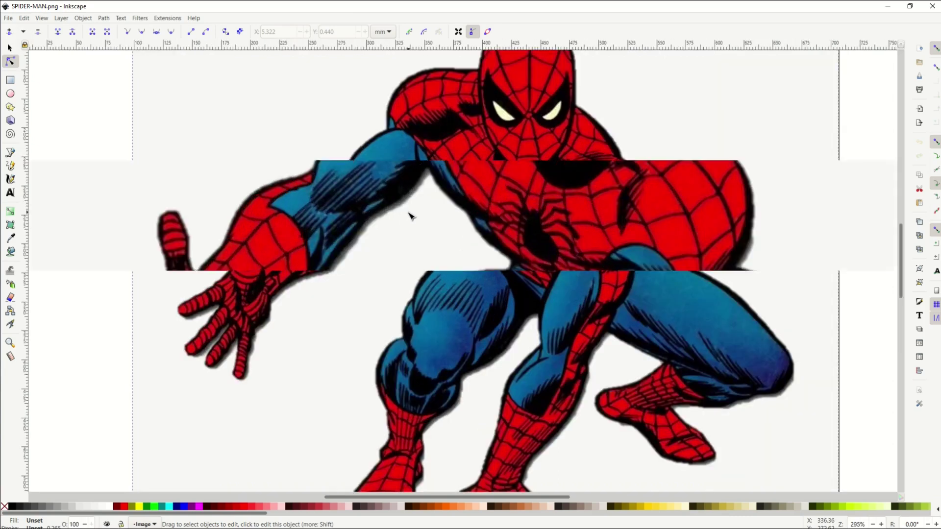
scroll(411, 215, "up", 2)
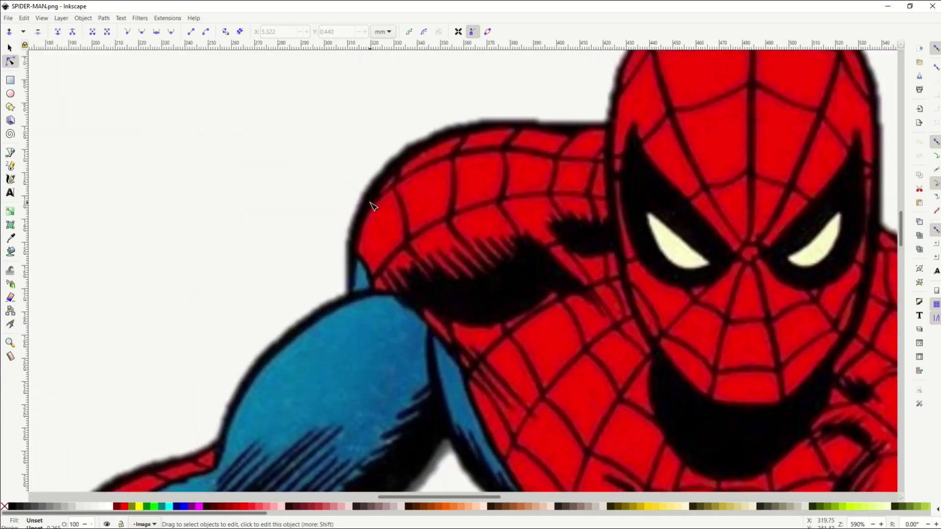
scroll(371, 205, "up", 3)
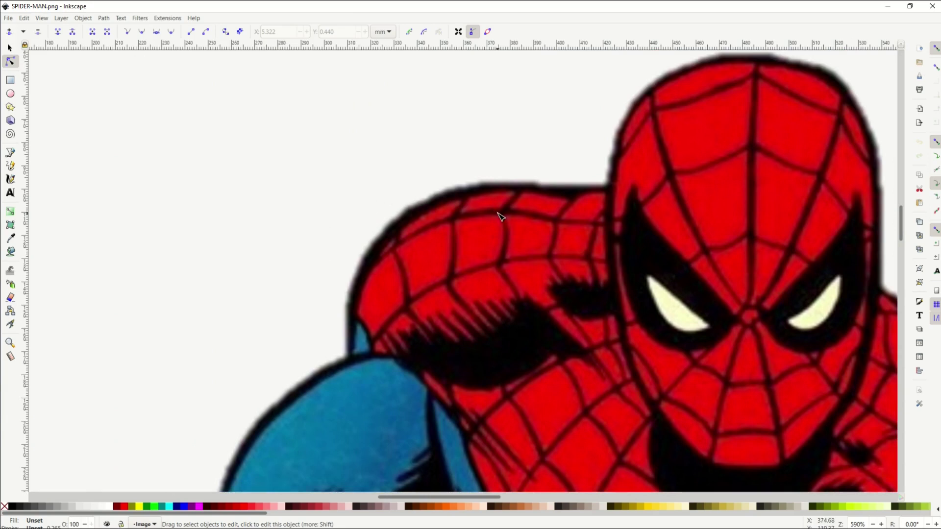
scroll(459, 209, "down", 2)
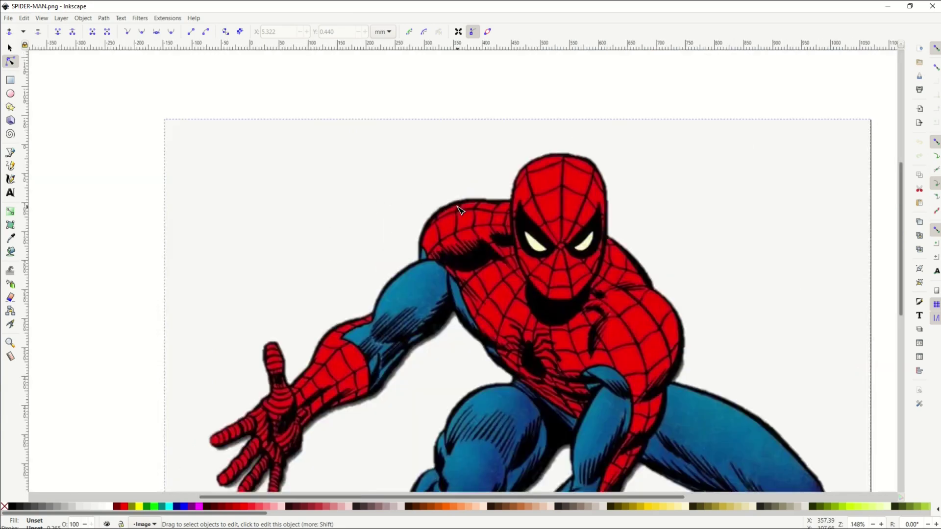
scroll(459, 210, "down", 3)
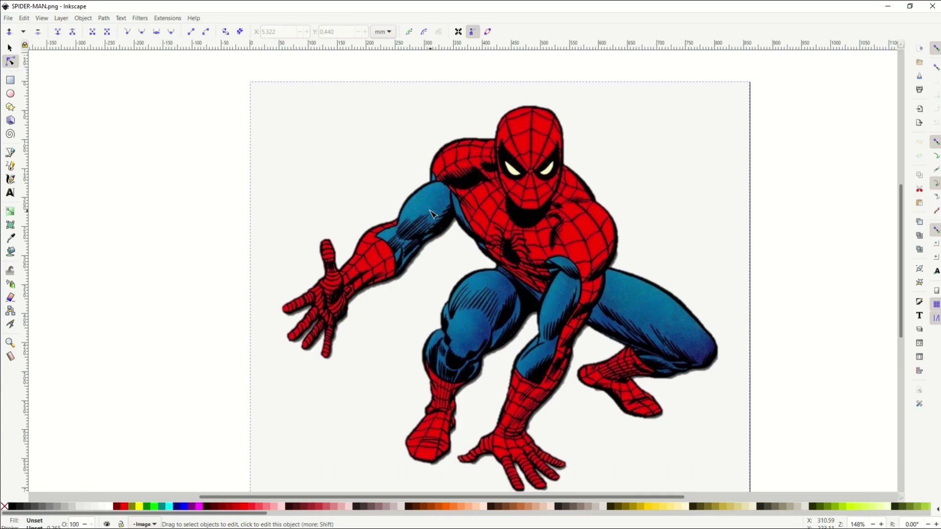
scroll(433, 214, "down", 2)
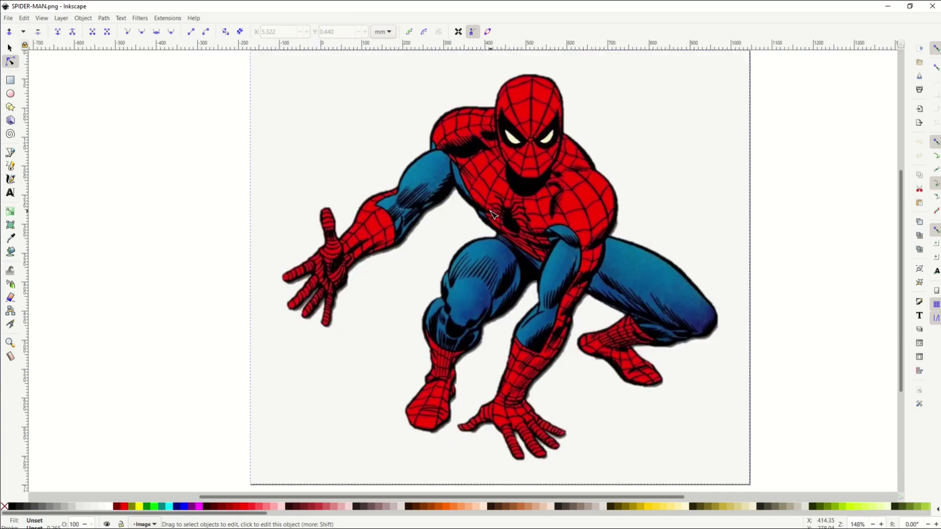
scroll(507, 211, "down", 1)
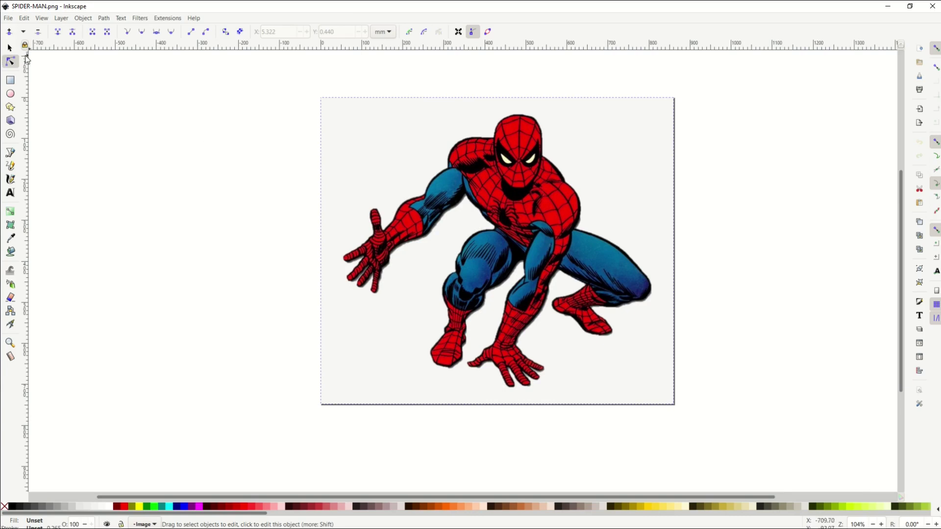
left_click(10, 49)
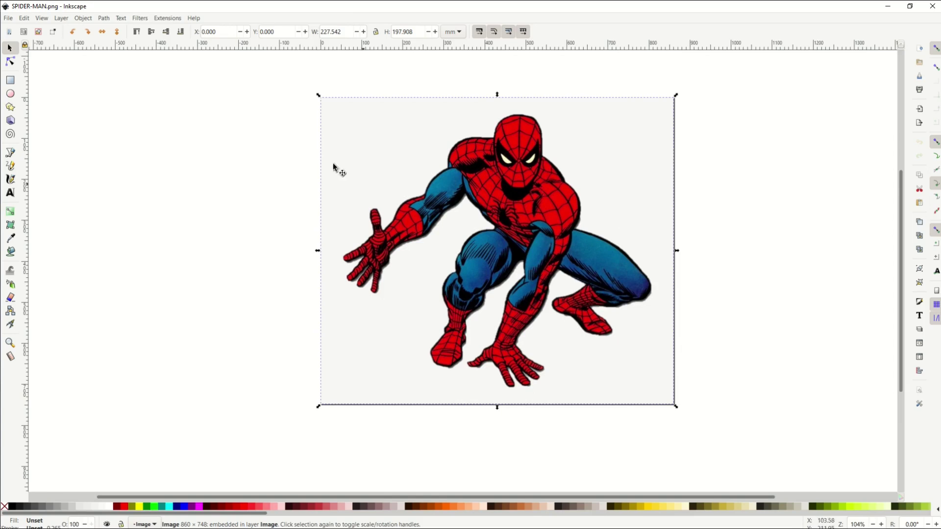
left_click(105, 19)
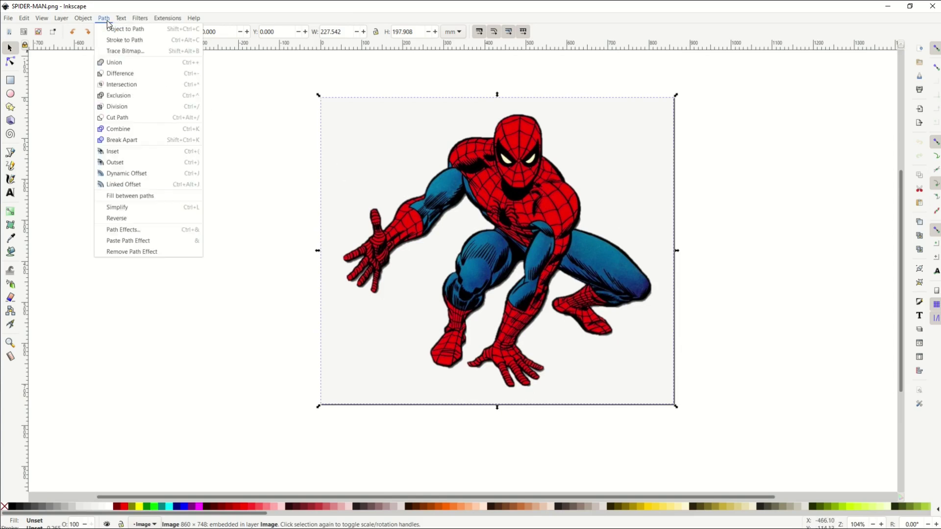
left_click(107, 52)
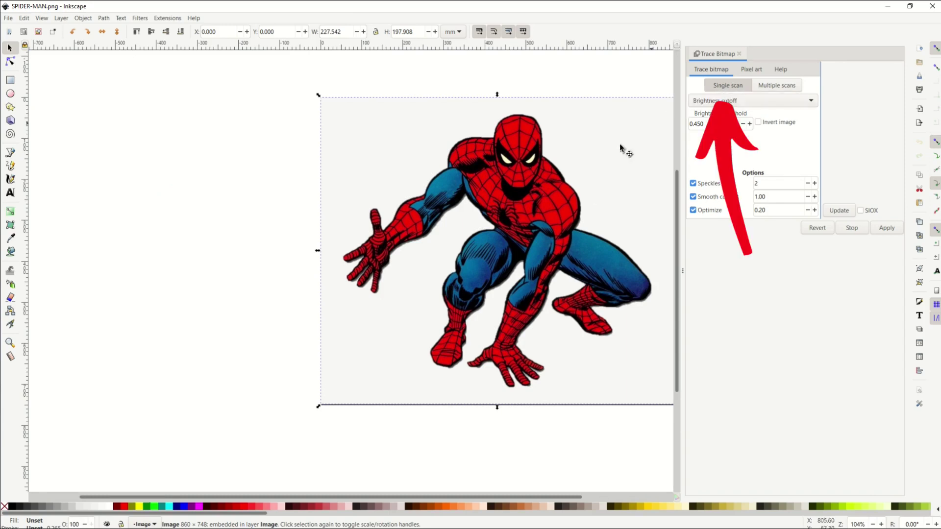
Preview a single-scan brightness trace, then lower the threshold to 0.250 and re-preview.
left_click(840, 212)
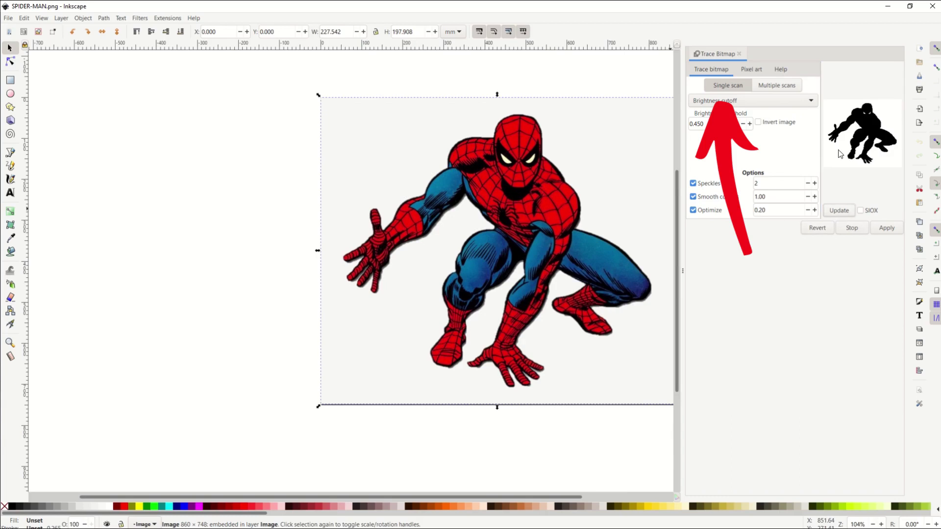
left_click(742, 125)
left_click(743, 124)
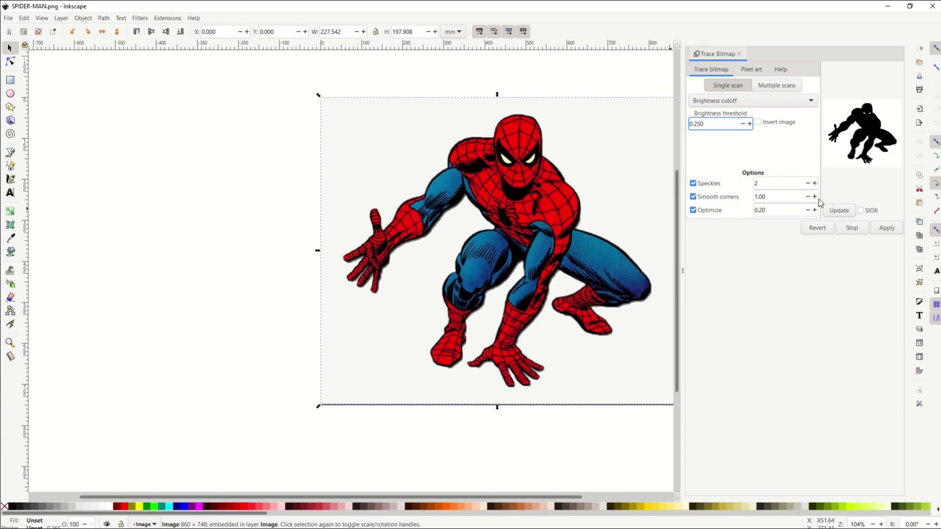
left_click(839, 211)
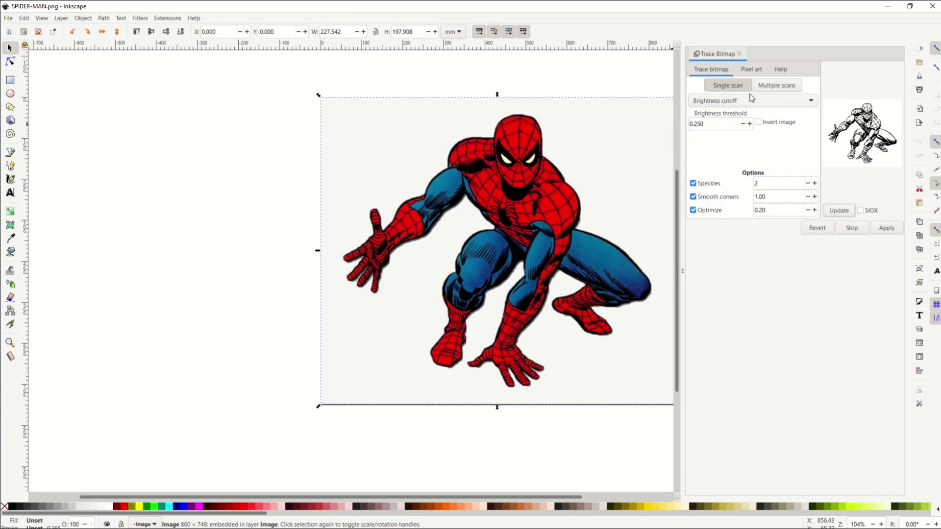
Switch tracing to Multiple scans in Colors mode, reduce the scan count and preview.
left_click(768, 88)
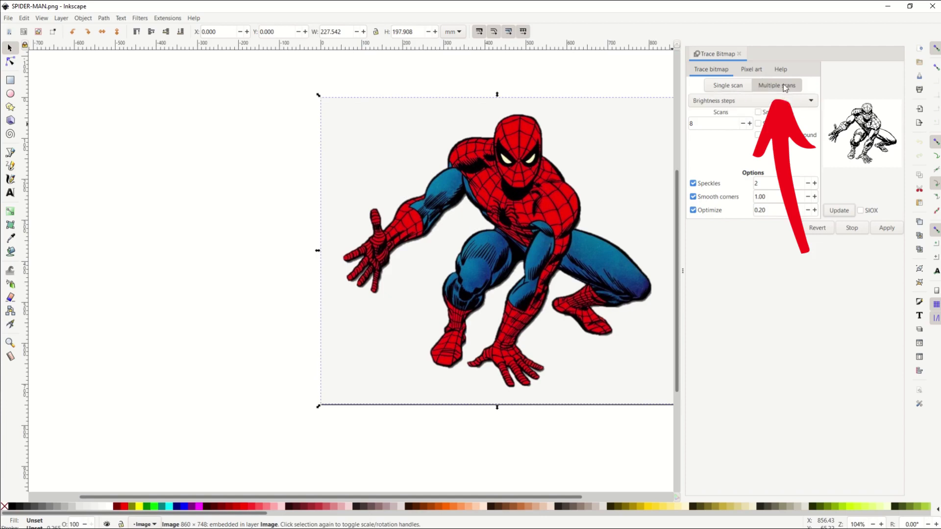
left_click(730, 102)
left_click(727, 114)
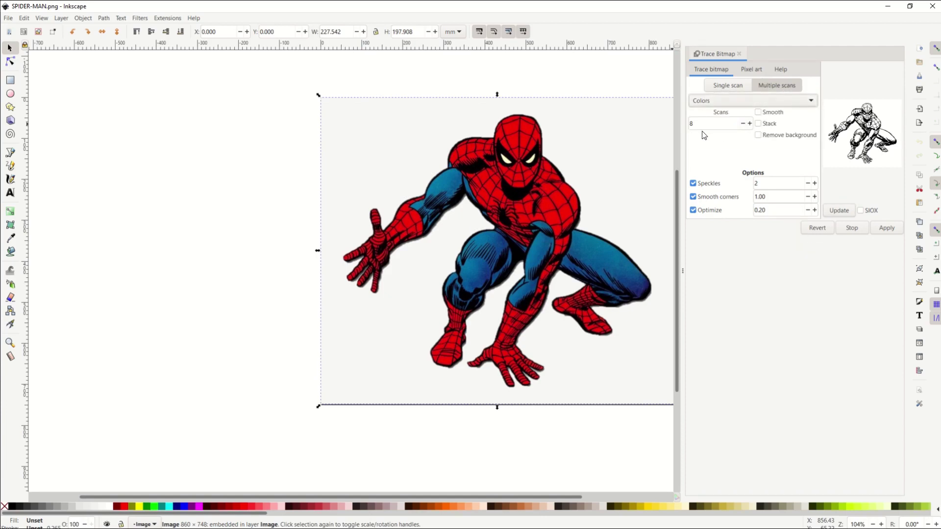
double_click(741, 126)
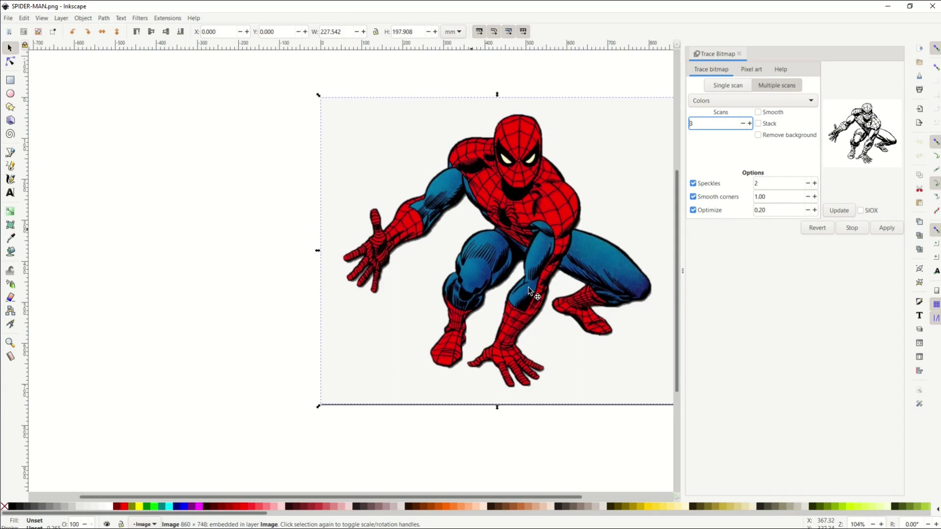
left_click(833, 211)
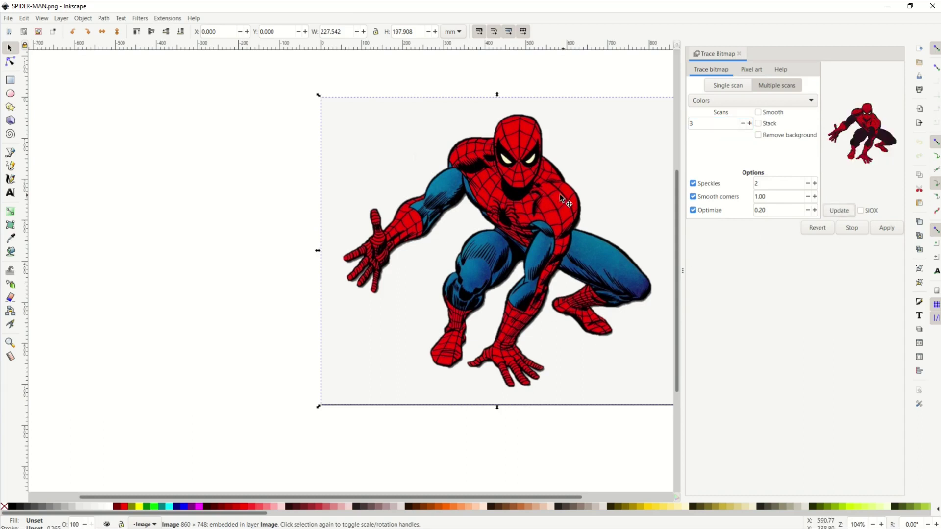
Compare 2 scans with 3 scans, apply the 3-scan trace and drag it beside the original.
left_click(742, 124)
left_click(834, 212)
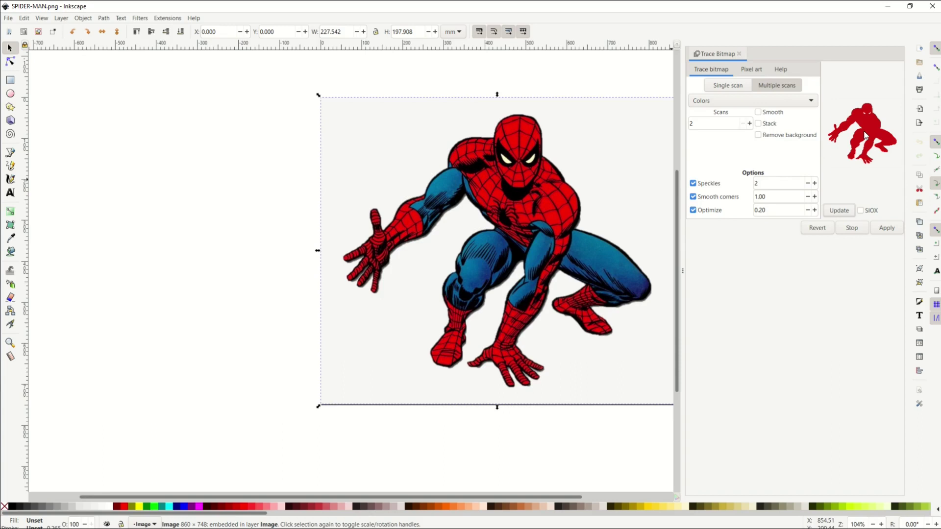
left_click(749, 123)
left_click(839, 211)
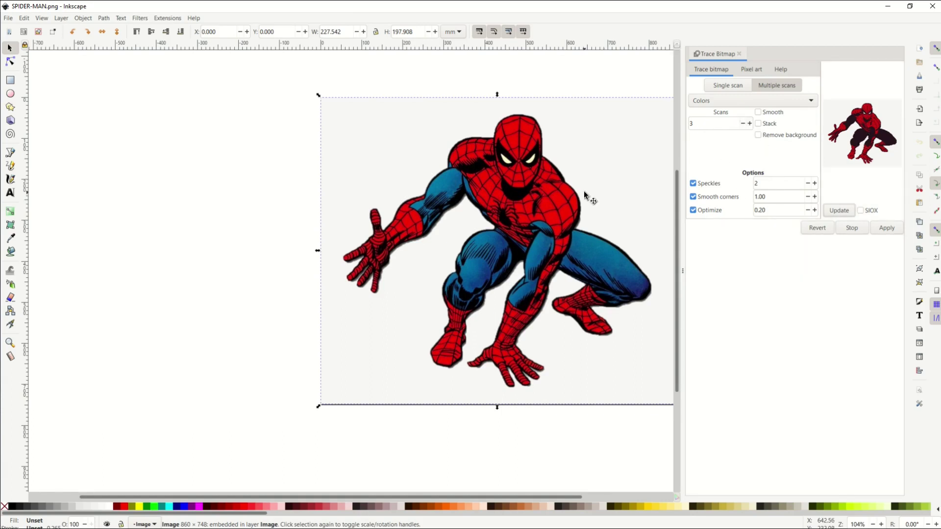
left_click(879, 230)
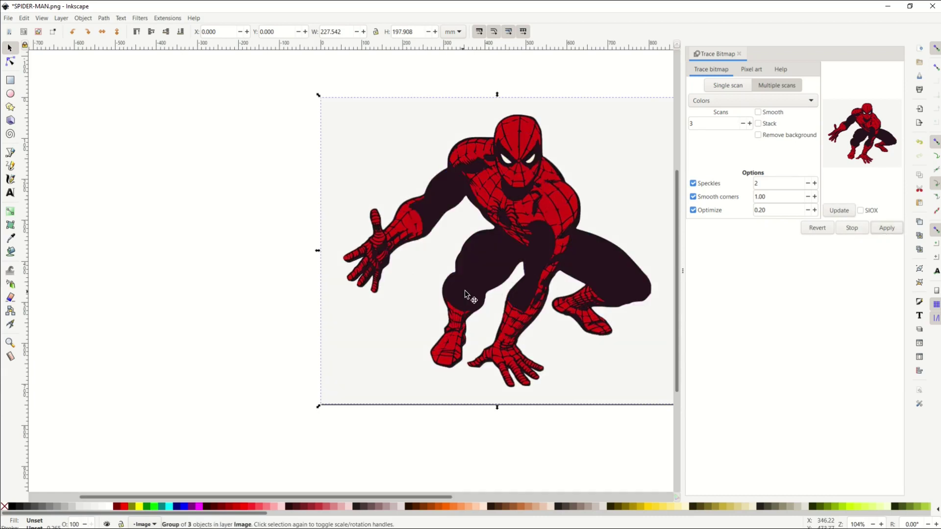
mouse_move(480, 279)
left_mouse_down()
mouse_move(305, 294)
mouse_move(234, 290)
left_mouse_up()
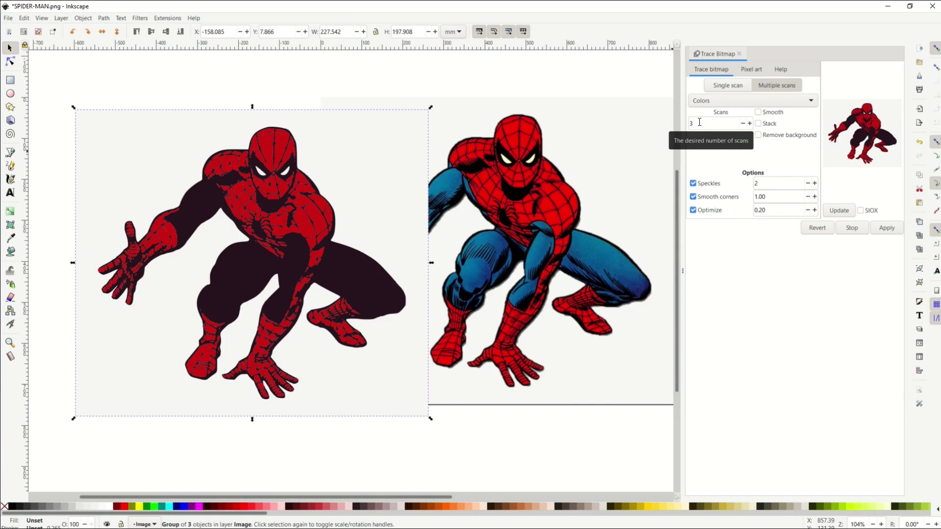
Undo the trace and rerun it with the background layer removed.
key("ctrl+z")
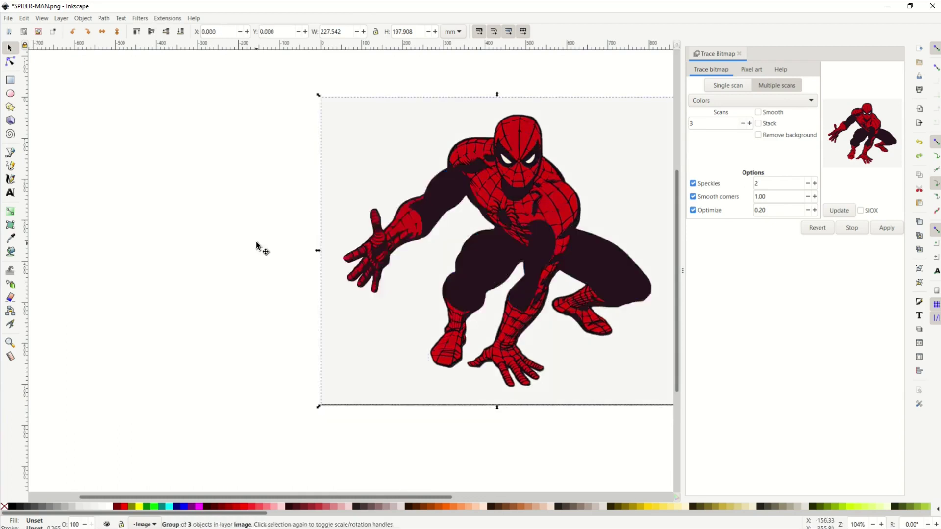
key("ctrl+z")
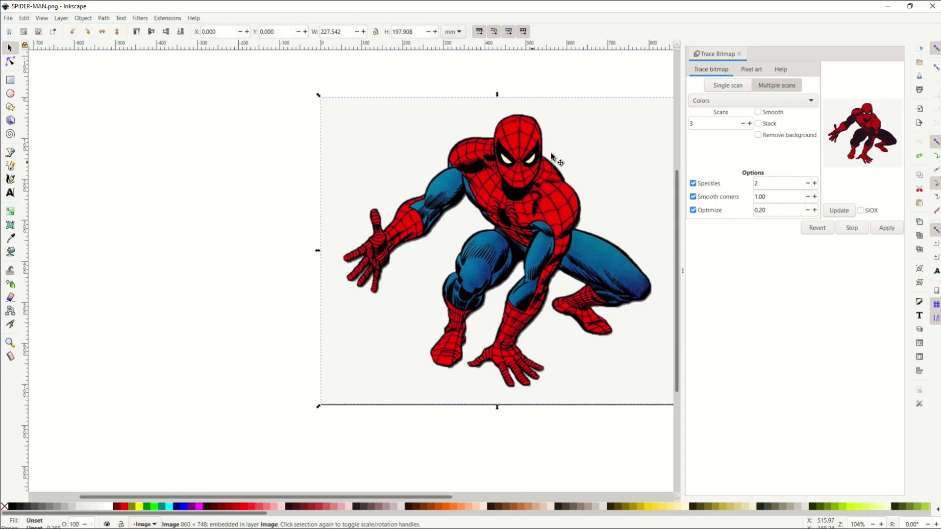
left_click(759, 136)
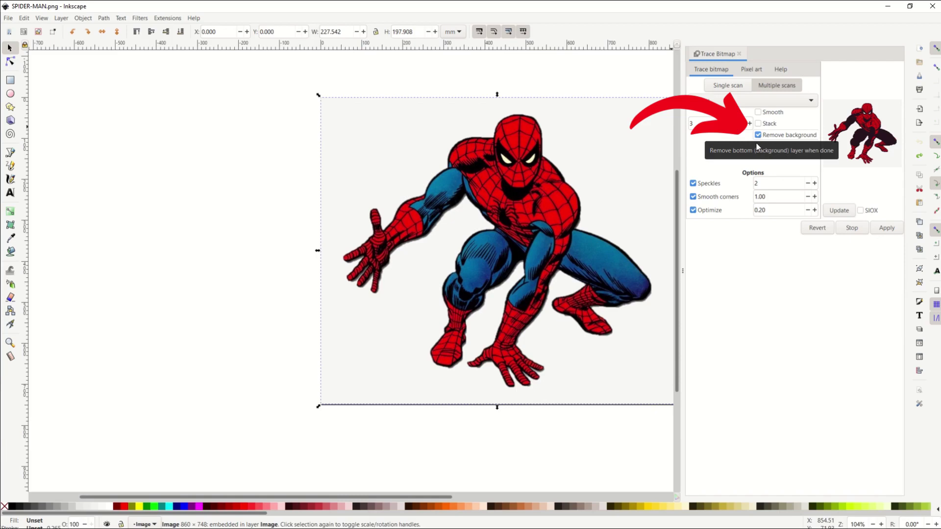
left_click(883, 230)
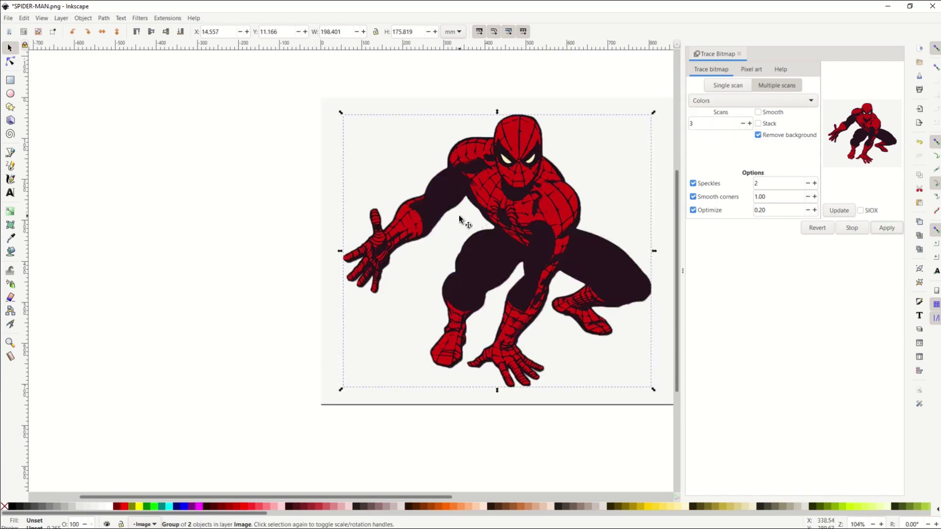
Move the new trace left of the photo and delete the original Spider-Man image.
left_click_drag(453, 252, 179, 263)
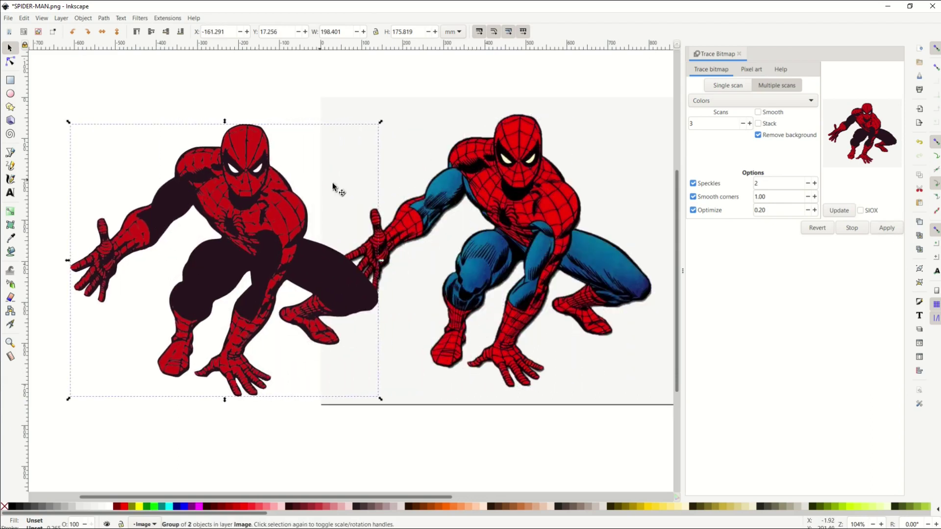
left_click_drag(215, 273, 192, 265)
left_click(469, 199)
key("Delete")
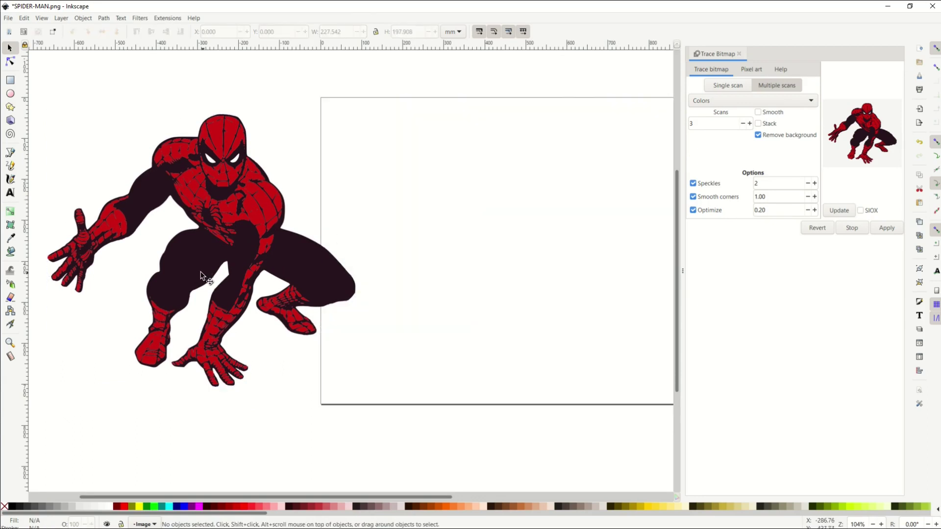
Place the 3-scan trace on the page, zoom in to inspect, then slide it aside.
left_click_drag(318, 274, 478, 272)
scroll(481, 263, "up", 4, "ctrl")
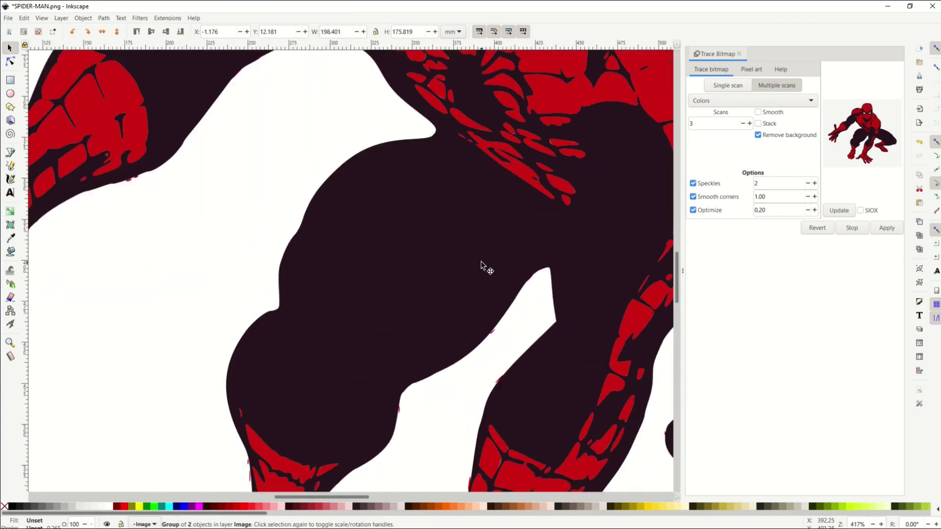
scroll(481, 261, "up", 5)
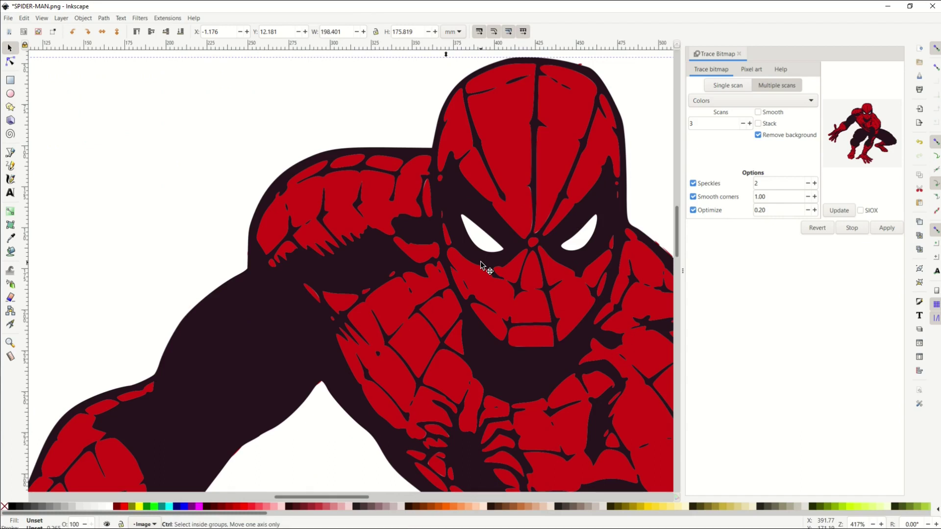
scroll(481, 262, "down", 3, "ctrl")
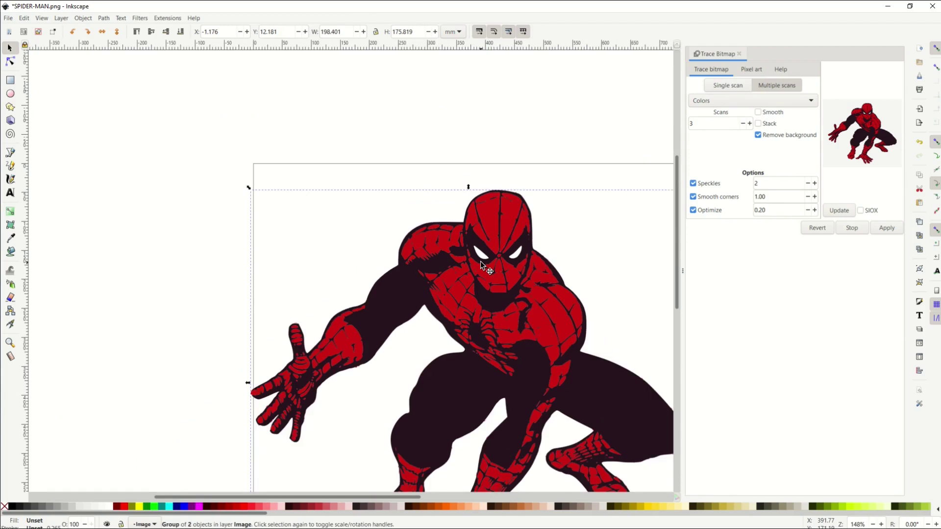
scroll(481, 265, "down", 3)
scroll(481, 265, "down", 1, "ctrl")
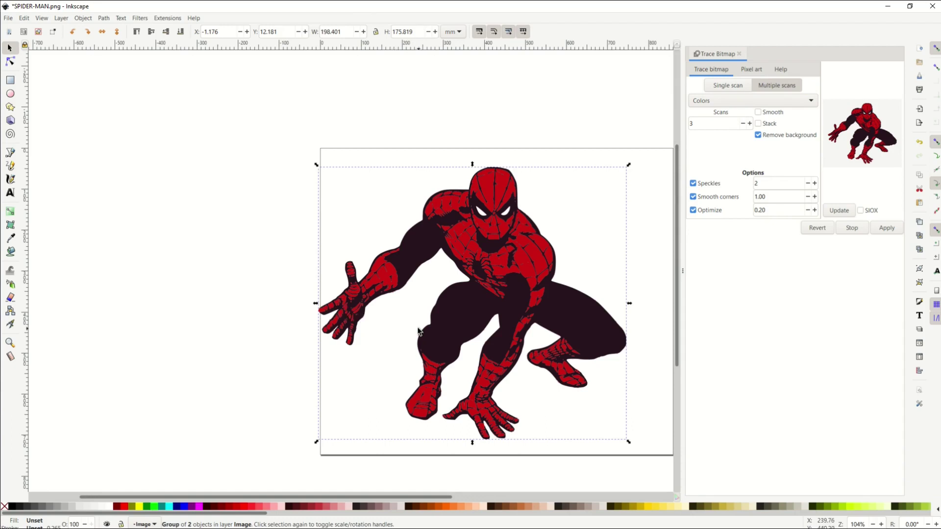
left_click_drag(415, 328, 144, 326)
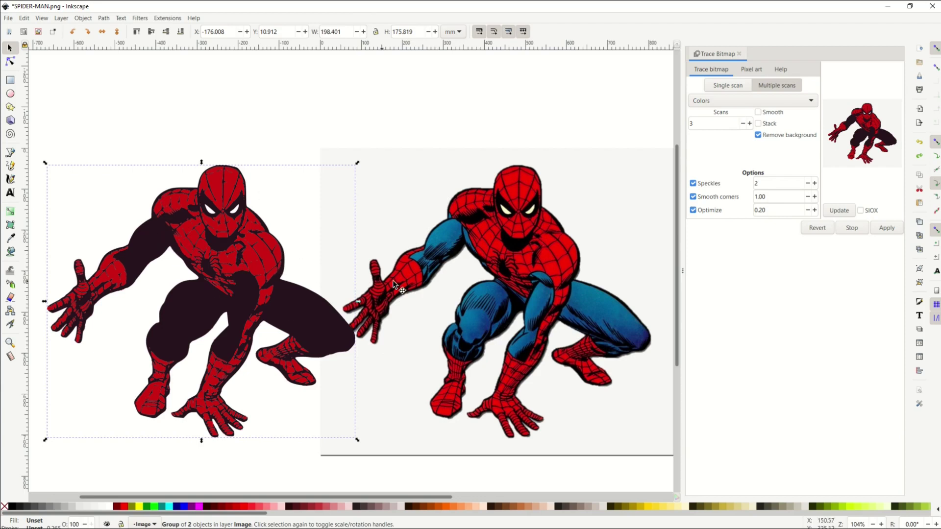
Replace the 3-scan trace with a 30-scan colour trace placed left of the original photo.
key("Delete")
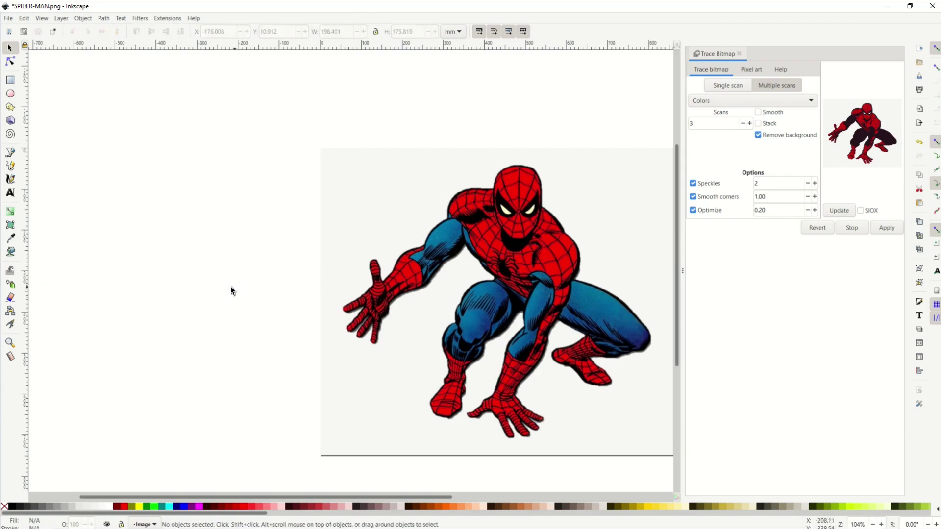
left_click(495, 270)
left_click(749, 124)
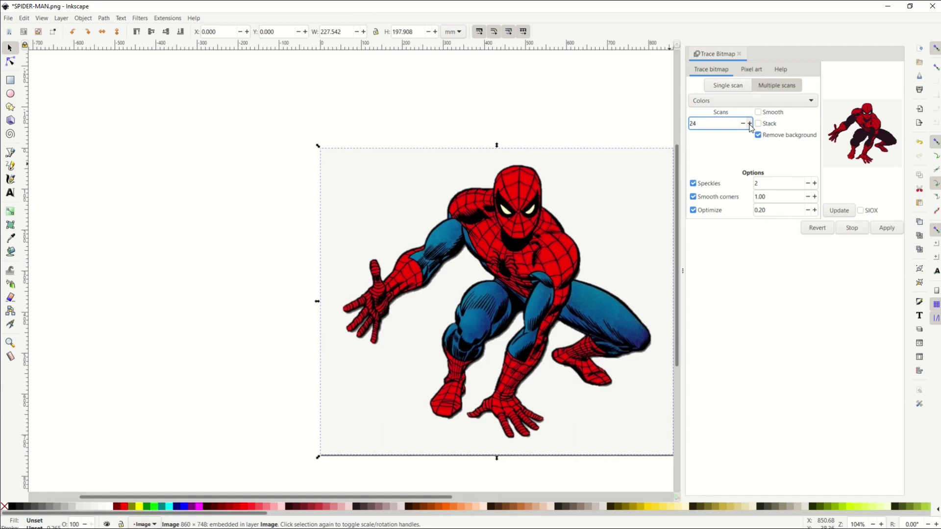
left_click(749, 124)
left_click(887, 227)
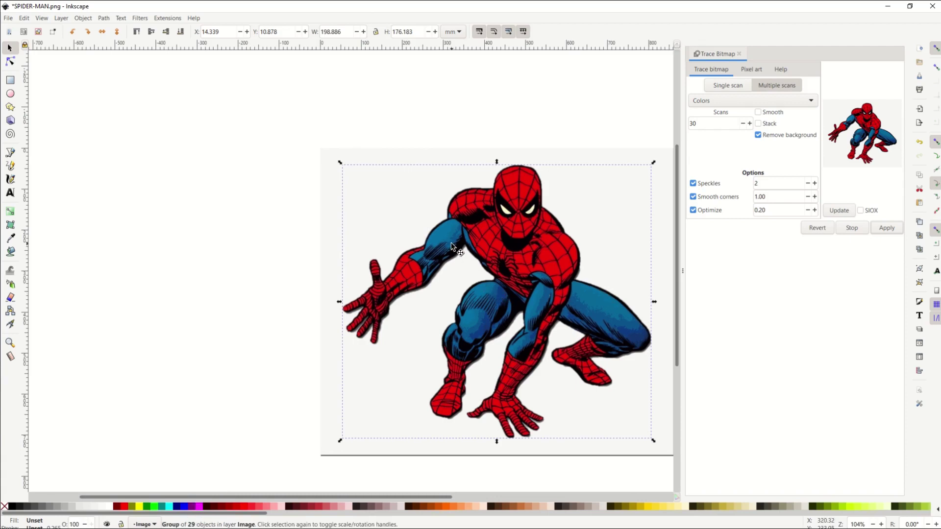
left_click_drag(452, 245, 188, 234)
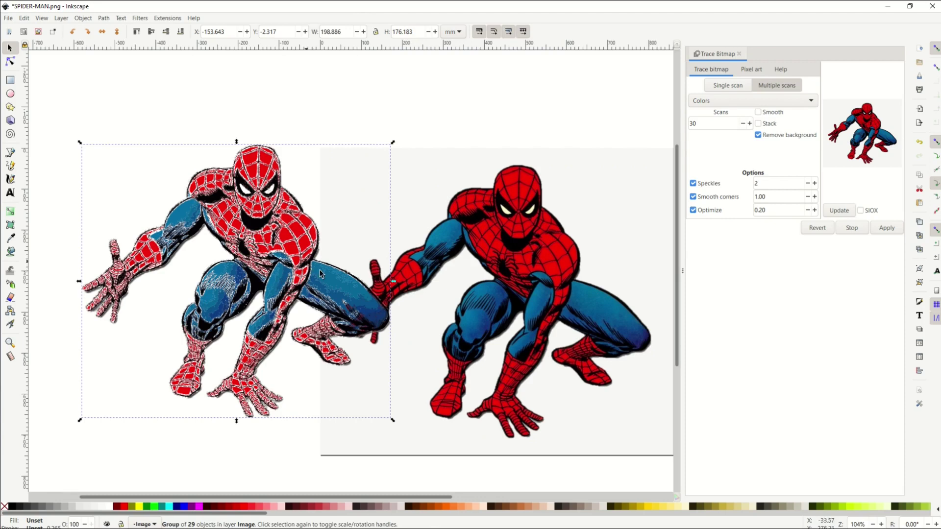
left_click(432, 275)
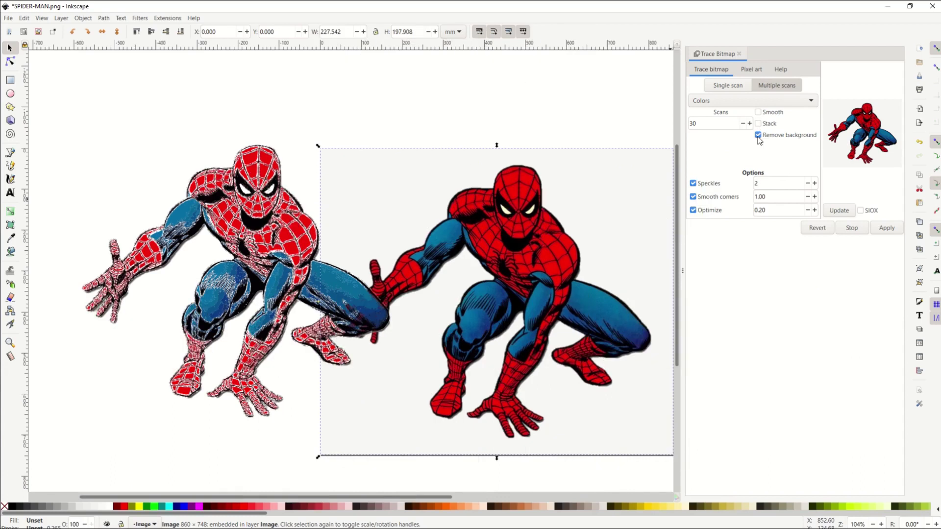
Undo the 30-scan trace, retrace with Remove background unchecked, and move it left to inspect.
key("ctrl+z")
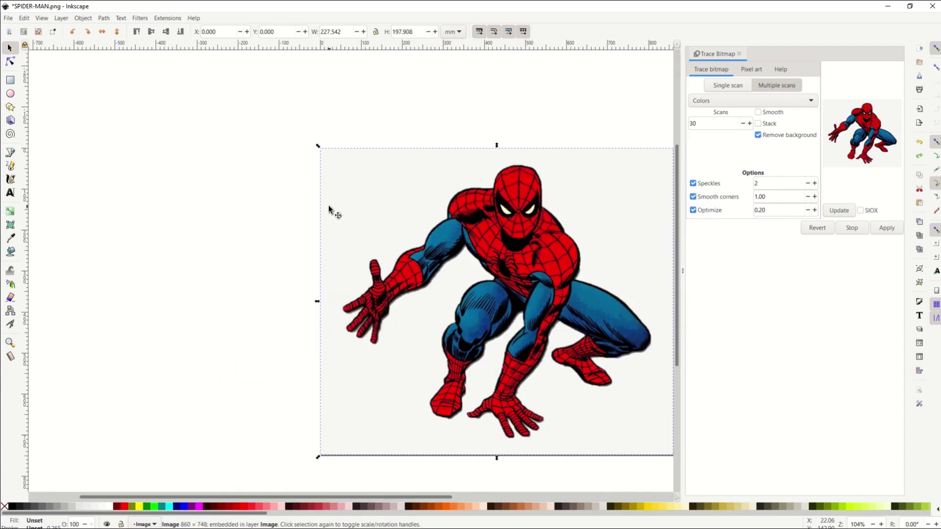
key("ctrl")
left_click(758, 136)
left_click(877, 232)
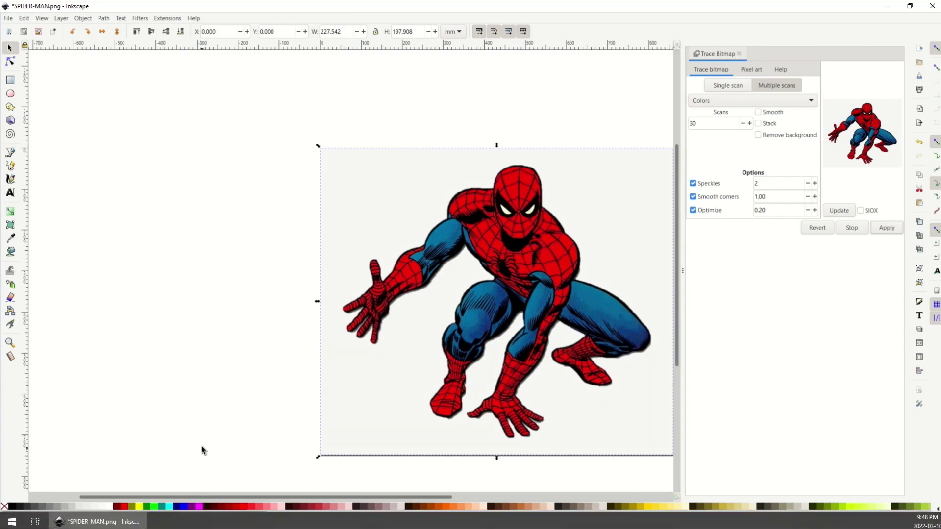
left_click_drag(470, 321, 168, 312)
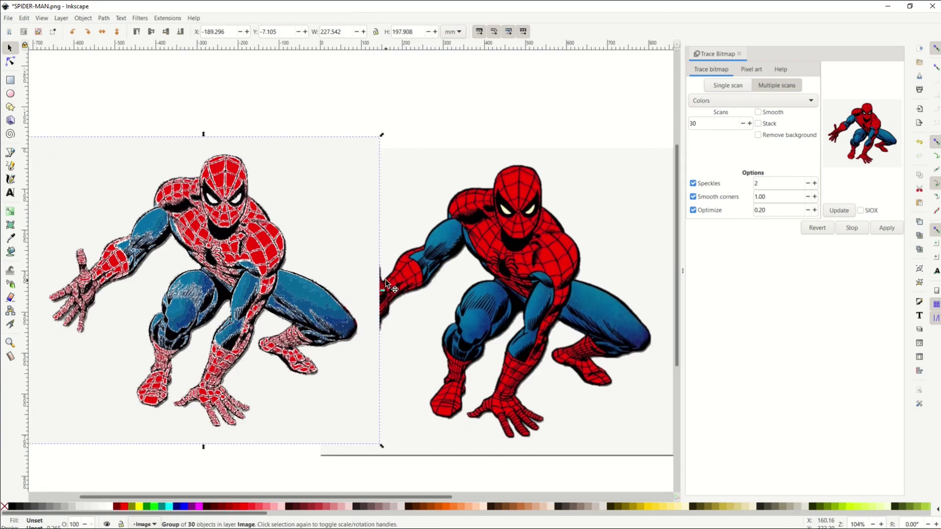
scroll(299, 291, "up", 2)
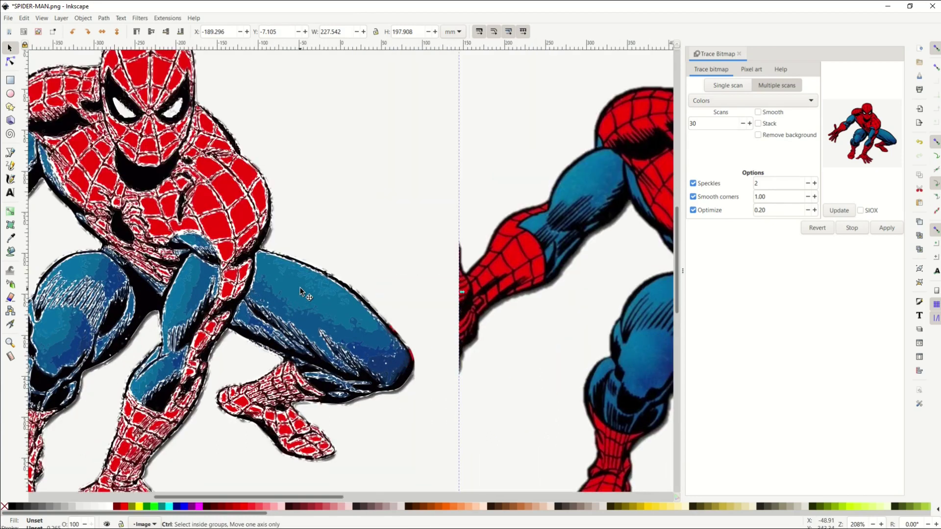
scroll(299, 291, "up", 1)
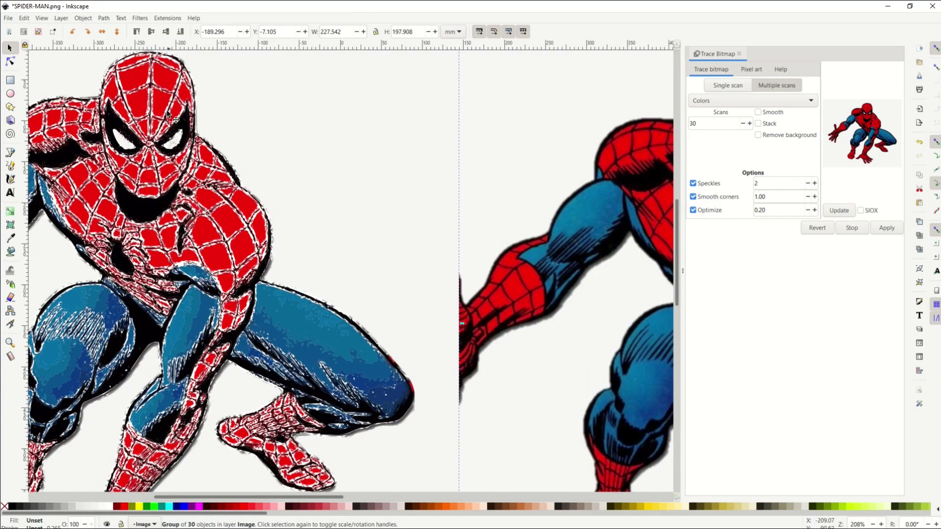
scroll(146, 160, "up", 3)
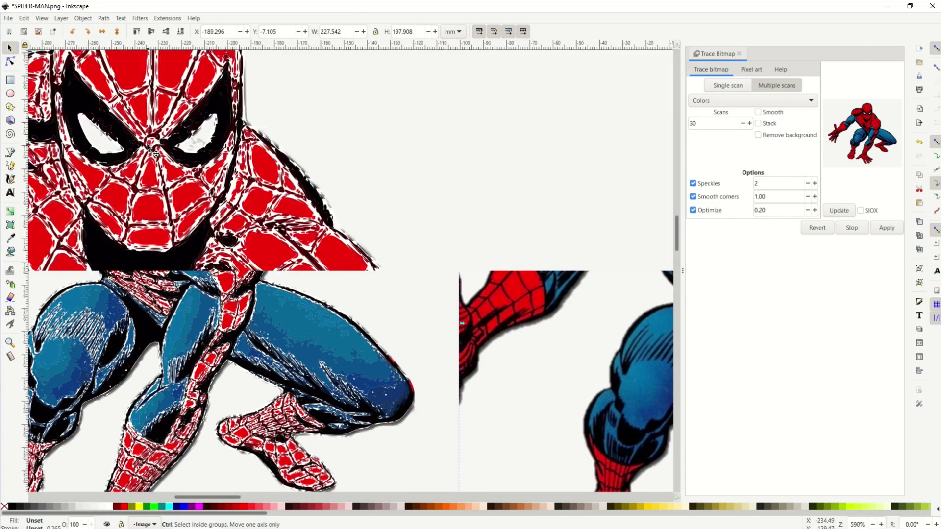
scroll(148, 151, "up", 3, "ctrl")
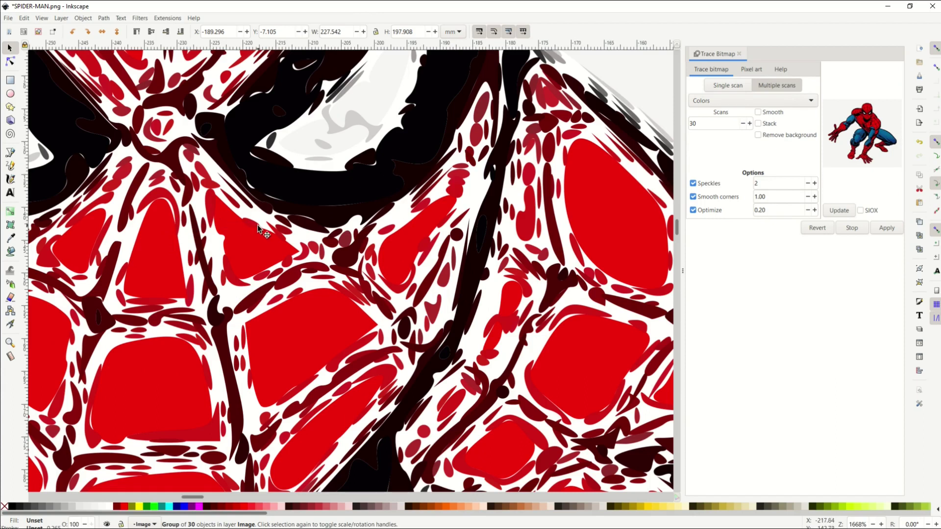
scroll(258, 228, "down", 8)
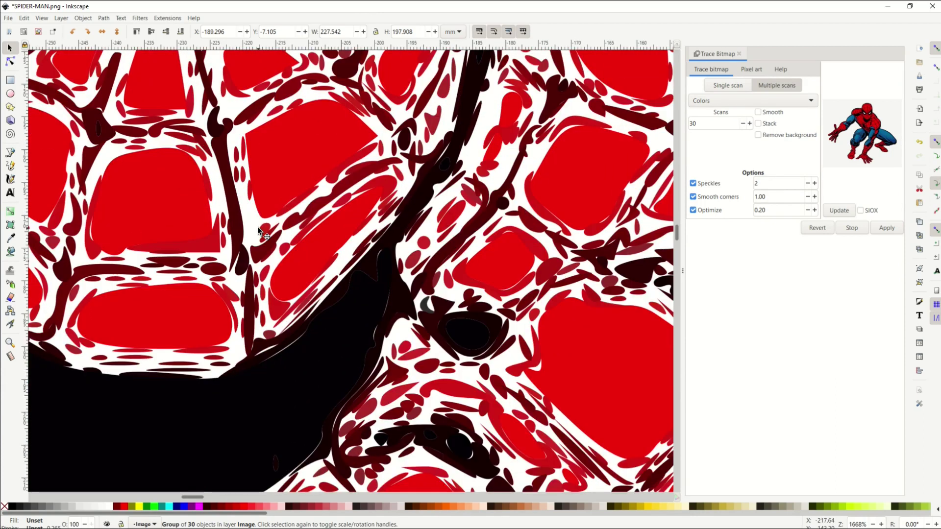
scroll(258, 231, "down", 6, "ctrl")
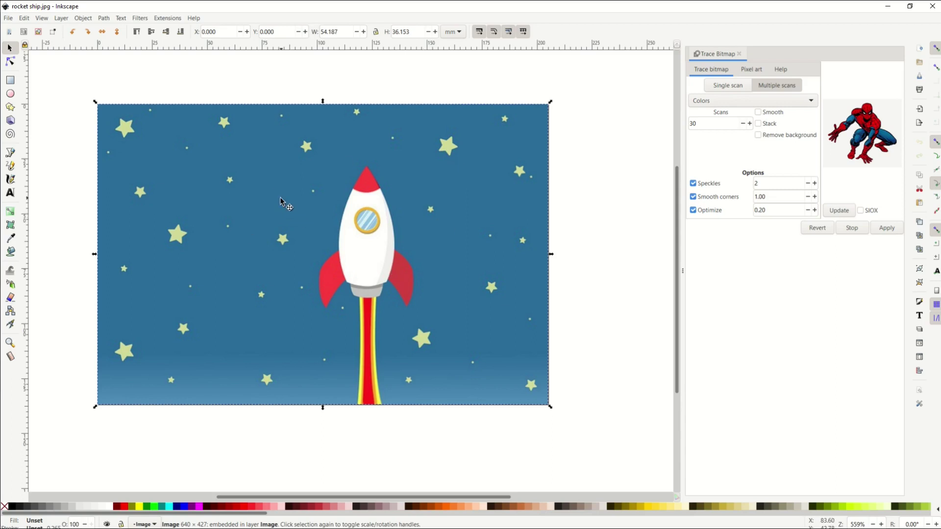
Preview and apply a 5-scan colour trace of the rocket, then select the traced group.
left_click(742, 124)
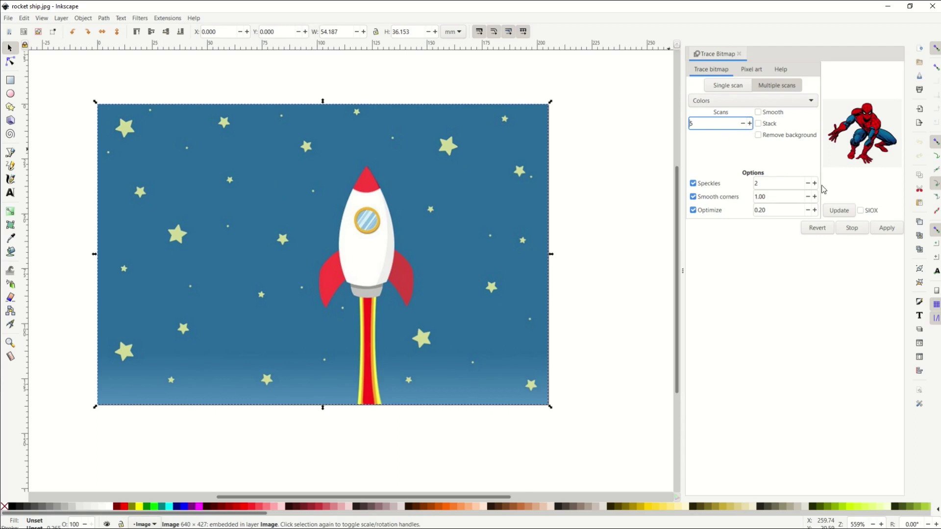
left_click(831, 210)
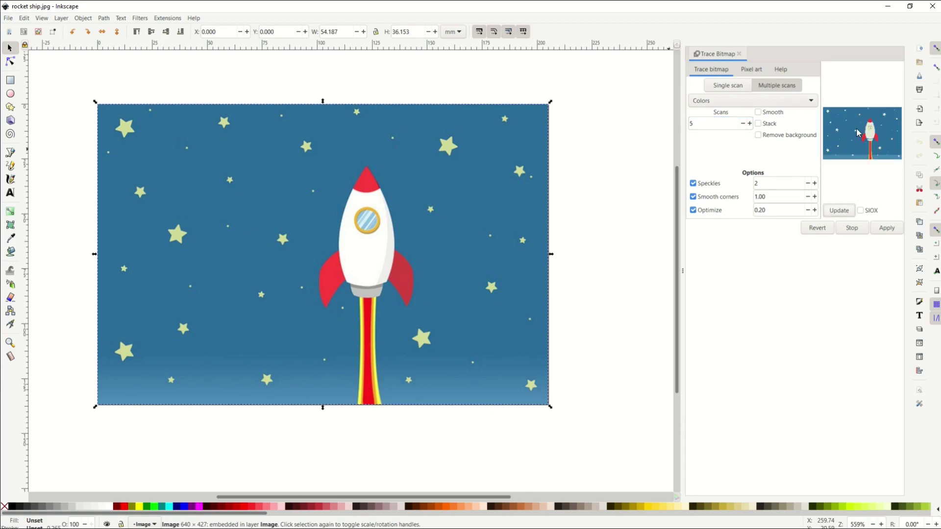
left_click(887, 228)
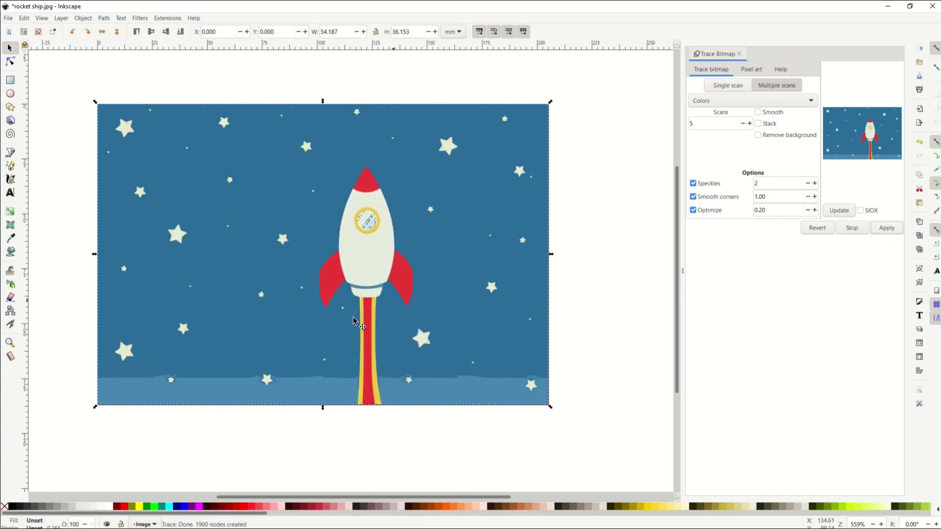
left_click(235, 204)
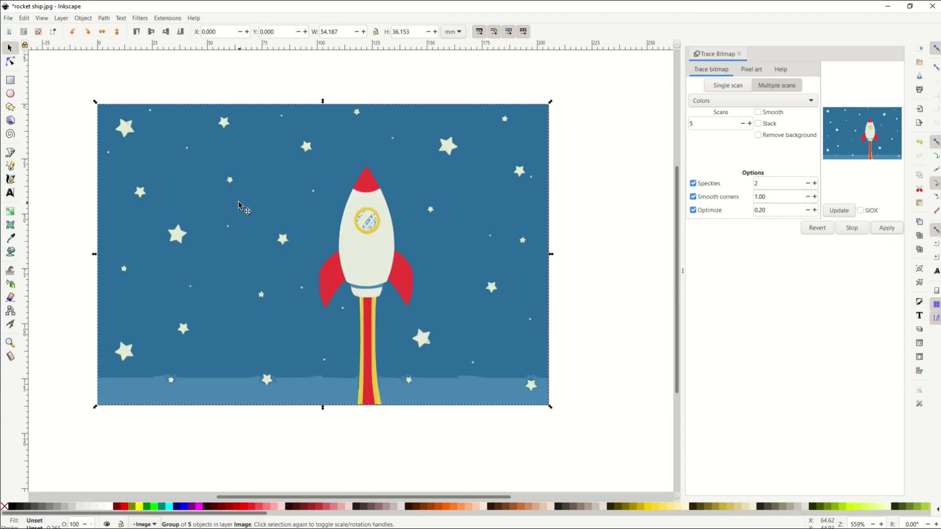
scroll(238, 204, "down", 1)
Drag the traced rocket down, then move the original rocket bitmap onto it.
scroll(239, 205, "down", 1)
mouse_move(255, 232)
left_mouse_down()
mouse_move(256, 326)
mouse_move(245, 378)
left_mouse_up()
left_click(247, 229)
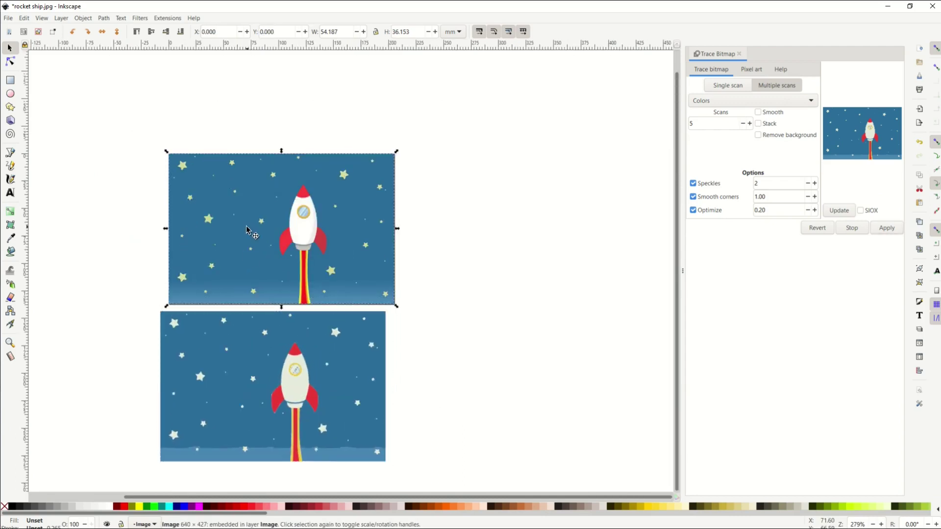
mouse_move(246, 229)
left_mouse_down()
mouse_move(244, 346)
mouse_move(250, 187)
left_mouse_up()
scroll(250, 188, "up", 2, "ctrl")
scroll(252, 212, "down", 1)
scroll(252, 209, "up", 1)
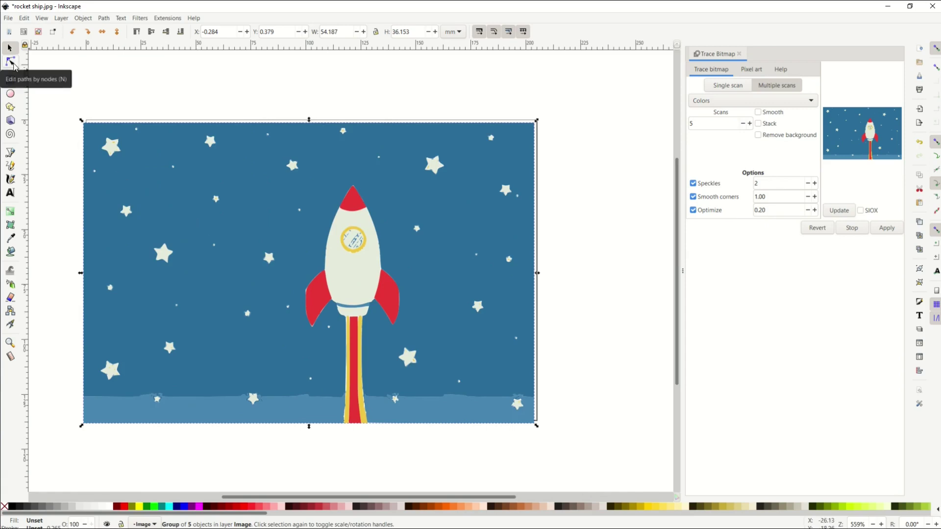
left_click(13, 65)
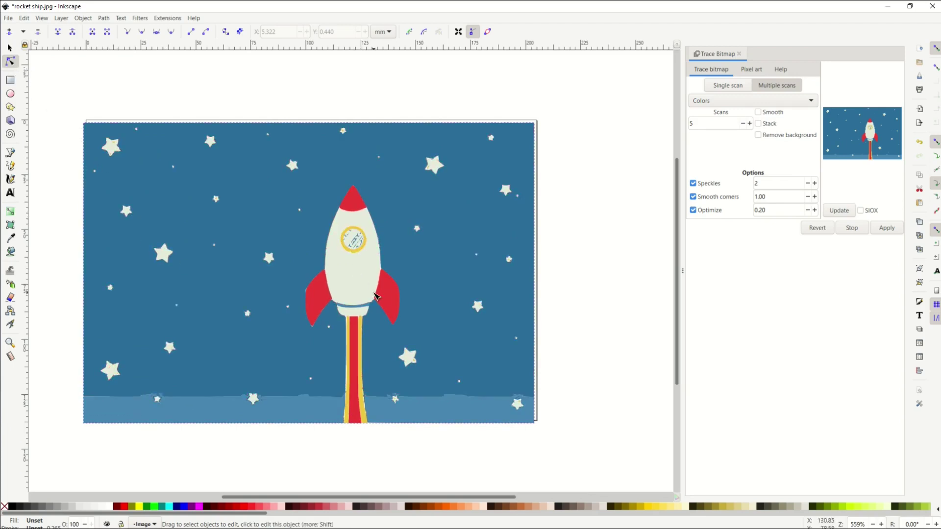
left_click(250, 254)
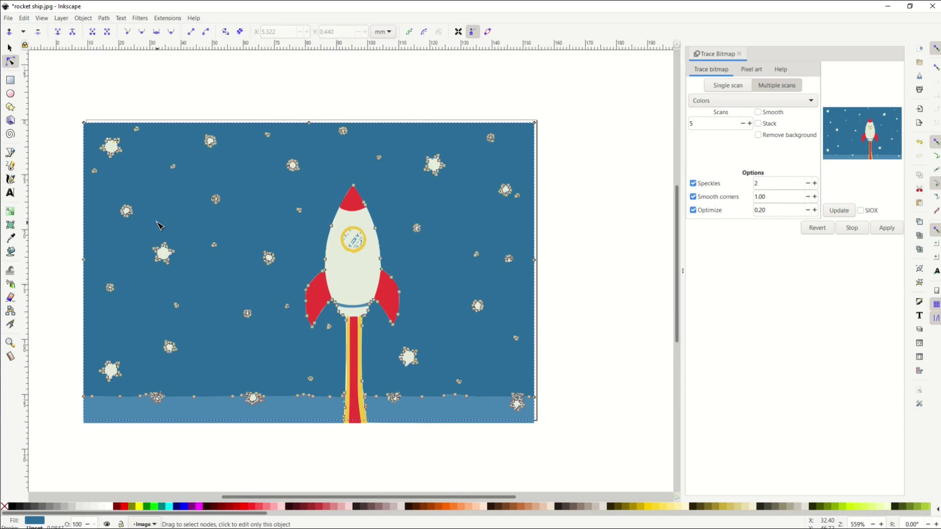
scroll(160, 225, "up", 3)
left_click_drag(178, 283, 182, 236)
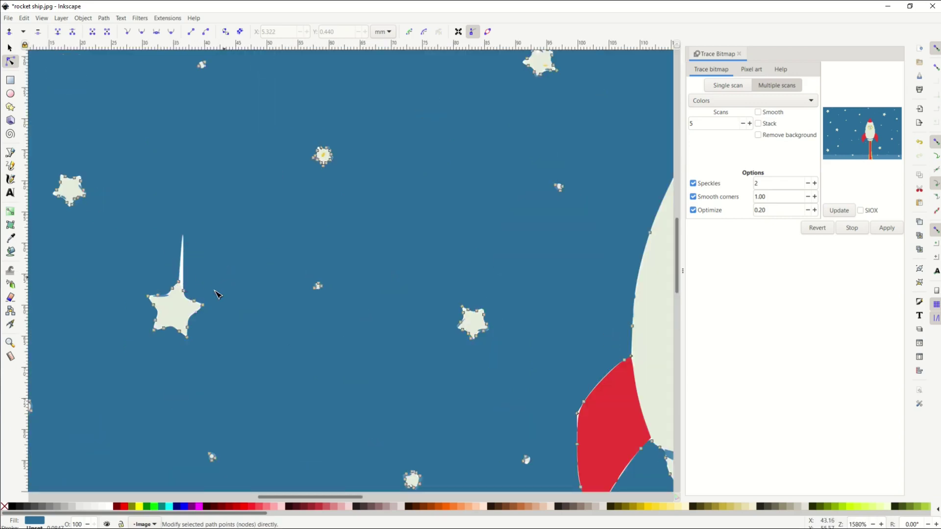
left_click_drag(186, 291, 244, 276)
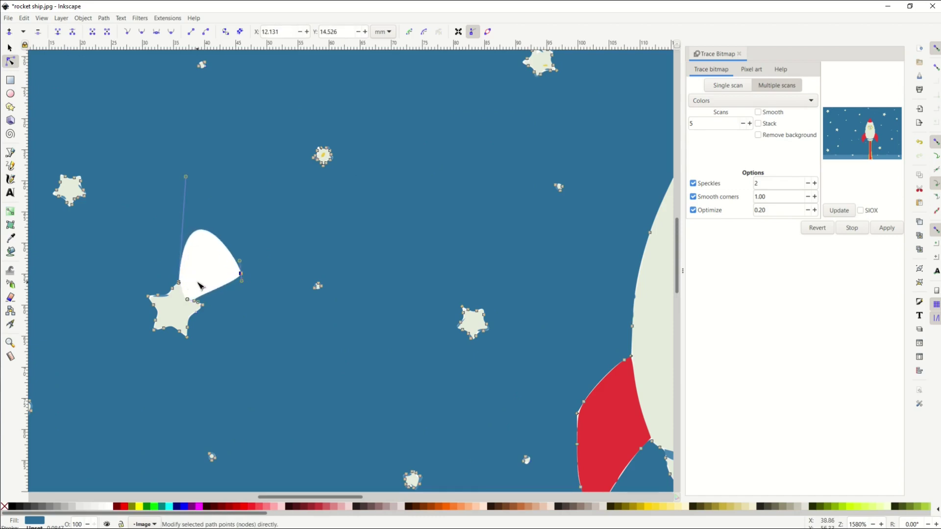
key("ctrl+z")
key("ctrl+z")
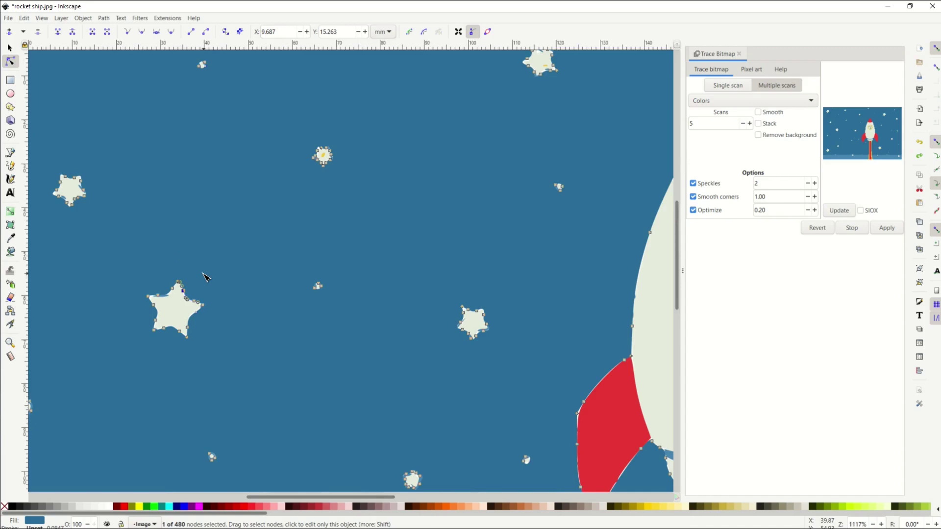
scroll(201, 282, "down", 10)
key("s")
left_click(228, 129)
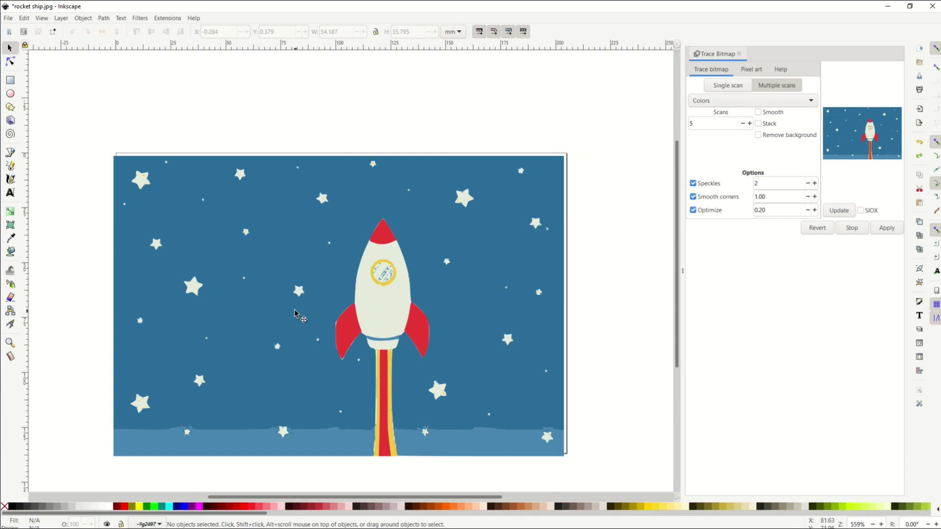
Inspect the dark blue background path, drag it away from the rocket and delete it.
left_click(167, 211)
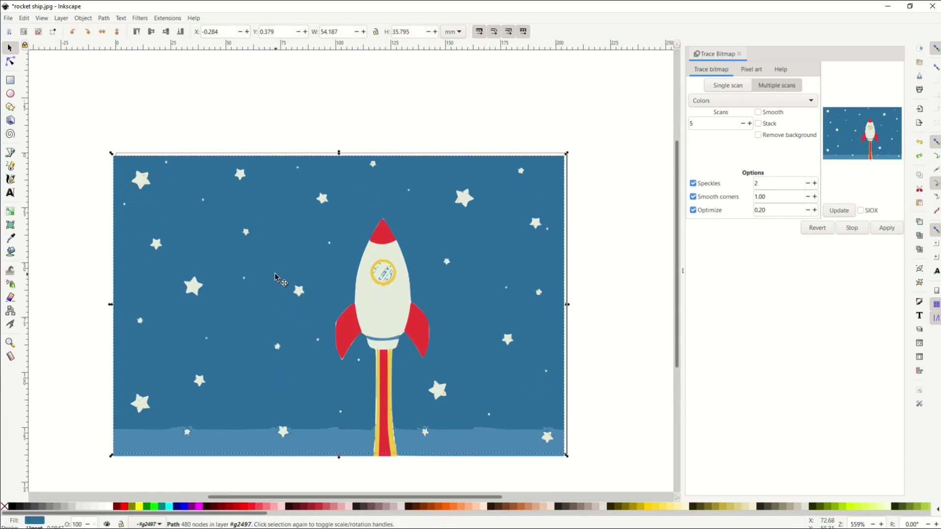
key("n")
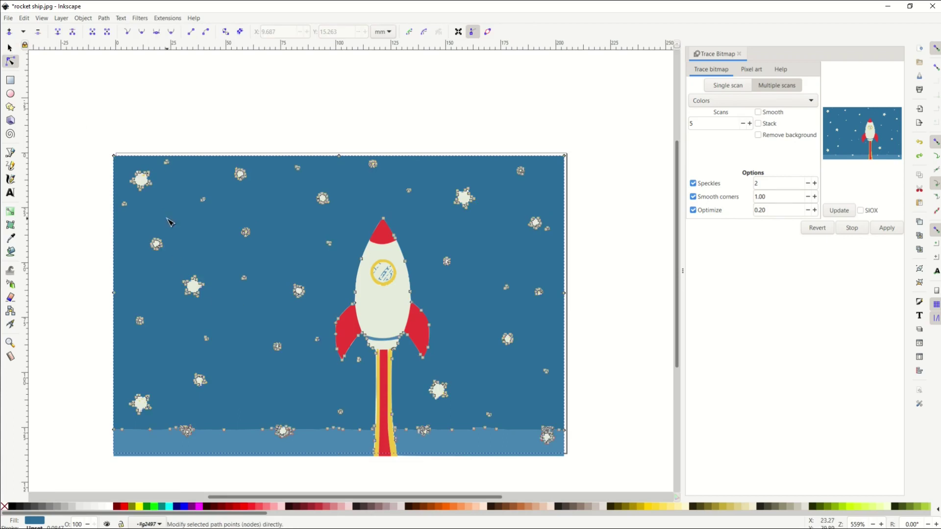
scroll(201, 362, "down", 2)
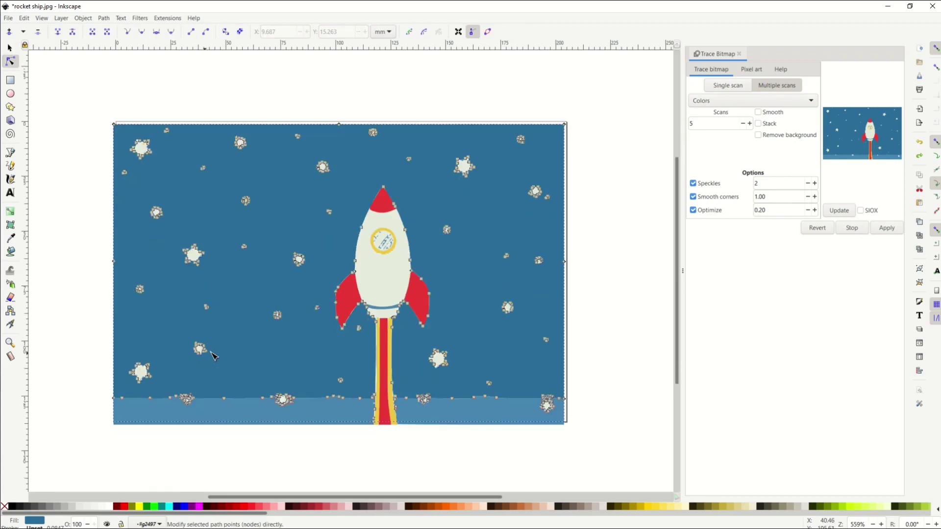
mouse_move(237, 343)
left_mouse_down()
mouse_move(251, 392)
mouse_move(244, 354)
left_mouse_up()
left_click(11, 49)
mouse_move(167, 181)
left_mouse_down()
mouse_move(353, 370)
mouse_move(237, 406)
mouse_move(189, 403)
mouse_move(187, 386)
mouse_move(172, 412)
mouse_move(175, 393)
left_mouse_up()
scroll(352, 364, "down", 8)
scroll(190, 403, "down", 6)
scroll(172, 378, "down", 2)
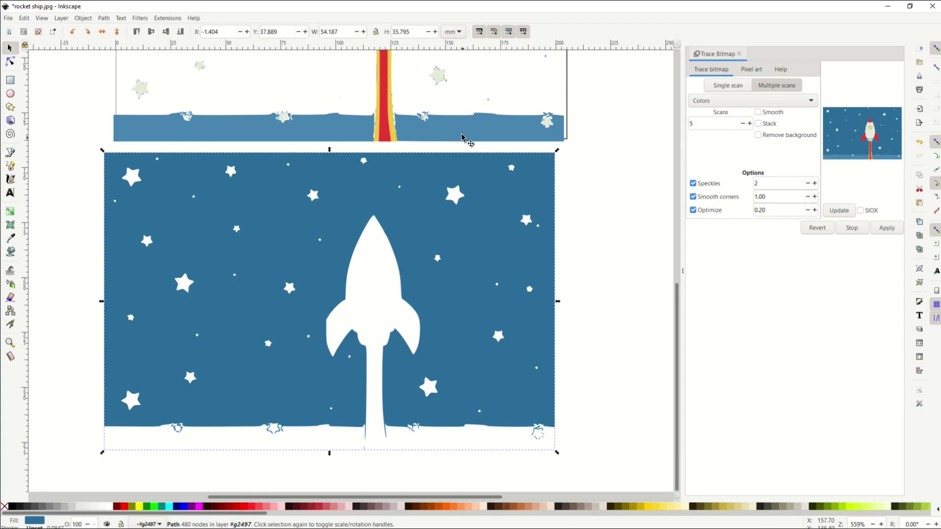
scroll(392, 256, "up", 18)
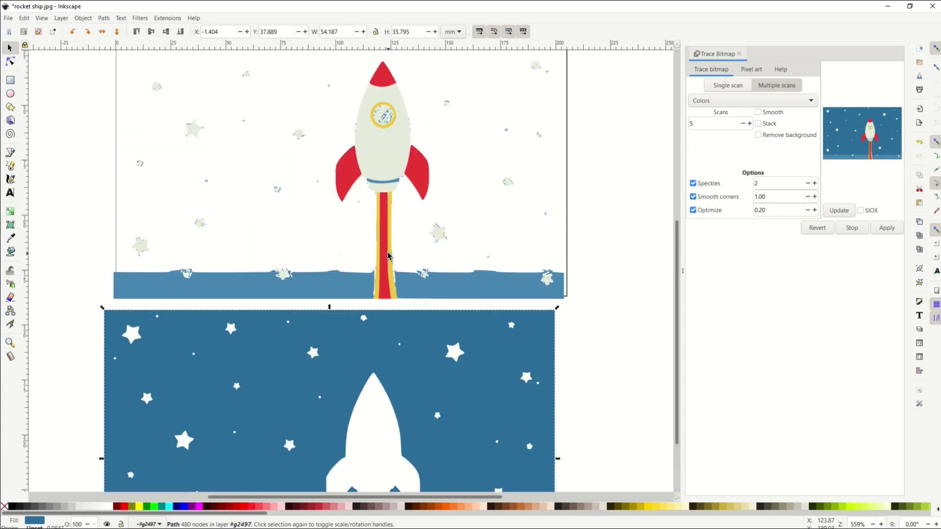
scroll(391, 258, "down", 18)
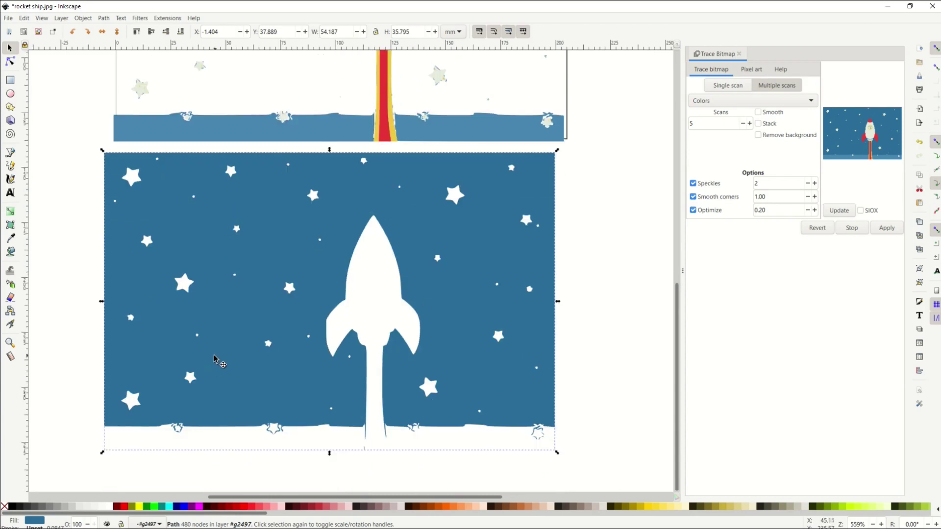
mouse_move(257, 299)
left_mouse_down()
mouse_move(240, 357)
mouse_move(289, 331)
mouse_move(263, 325)
left_mouse_up()
left_click(9, 62)
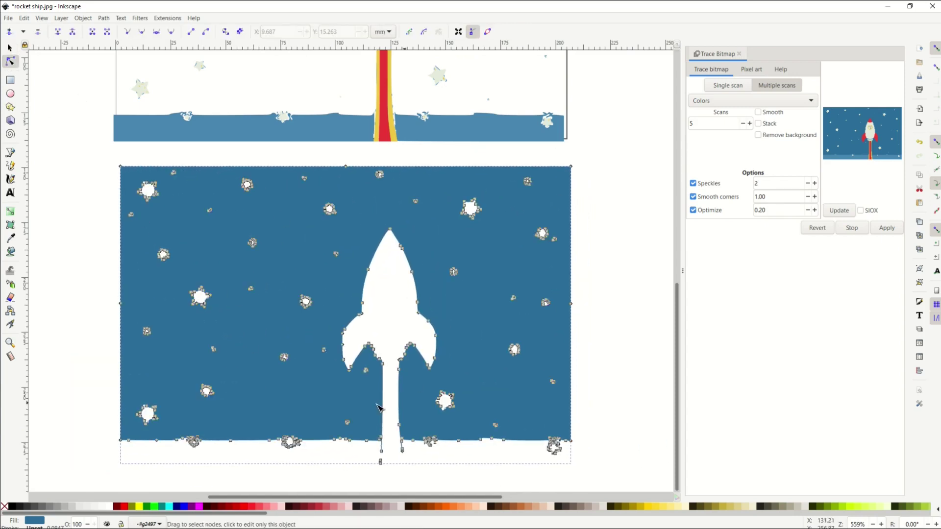
left_click(10, 47)
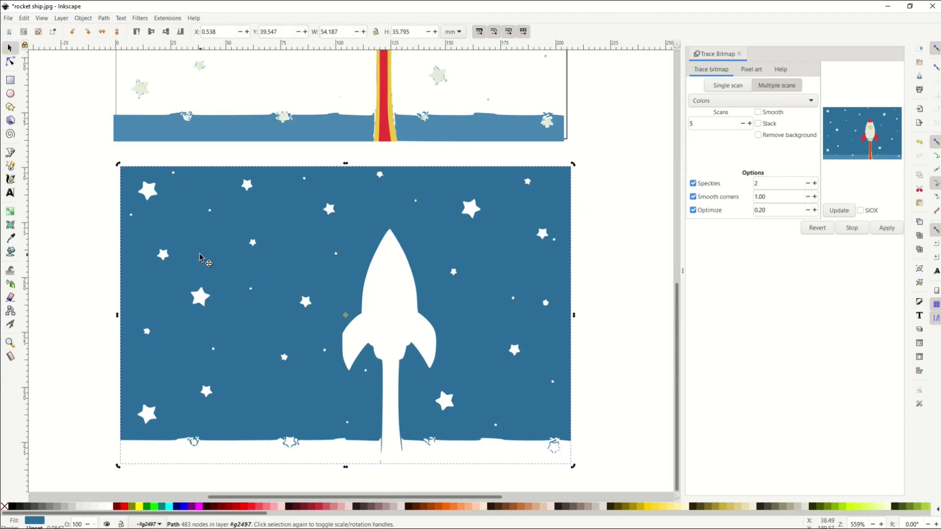
key("Delete")
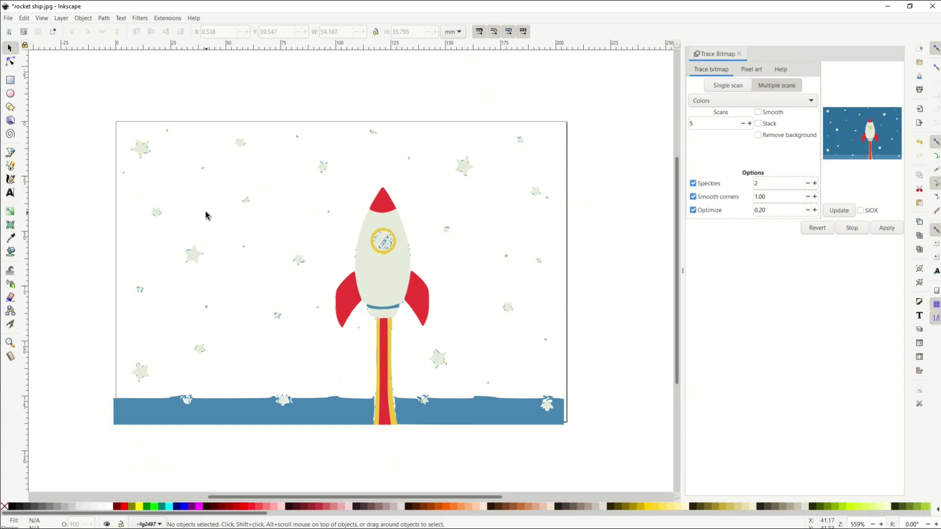
Select the cream rocket body and stars path, move it below the rocket, and delete it.
left_click(371, 270)
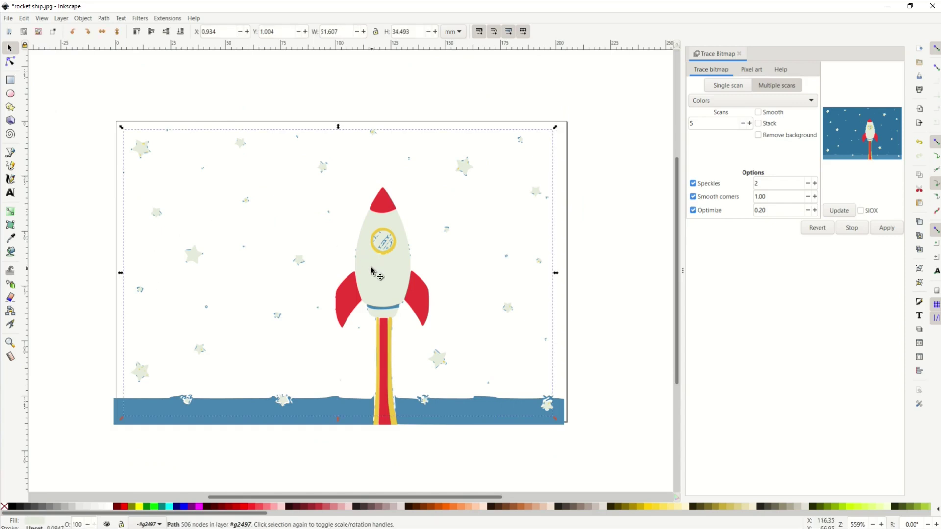
key("n")
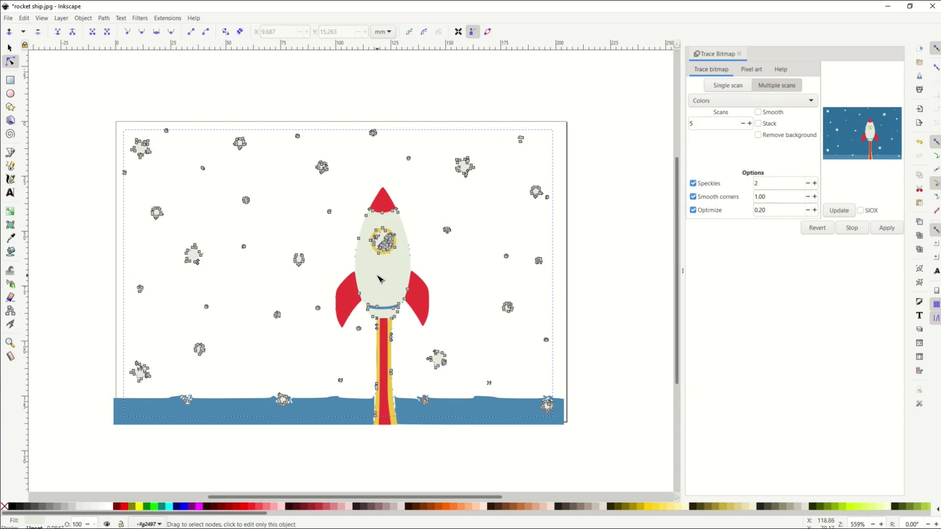
scroll(392, 255, "down", 3)
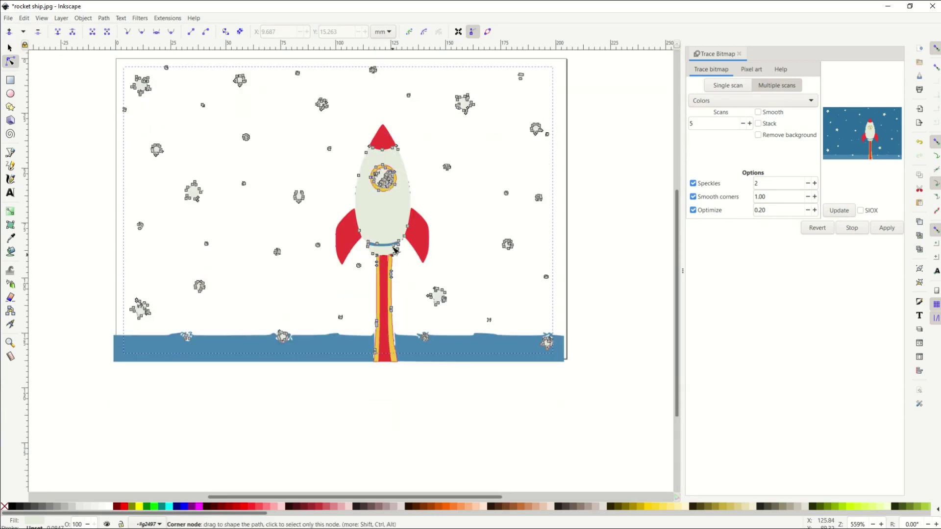
left_click(9, 47)
mouse_move(374, 269)
left_mouse_down()
mouse_move(370, 433)
mouse_move(389, 403)
mouse_move(386, 322)
mouse_move(381, 417)
mouse_move(381, 359)
left_mouse_up()
scroll(388, 404, "down", 6)
scroll(382, 417, "down", 3)
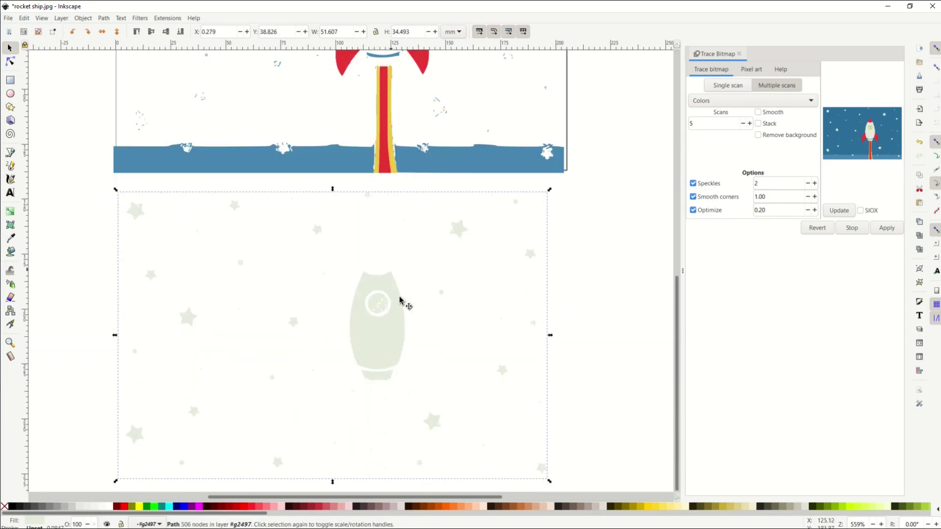
left_click(387, 358)
key("Delete")
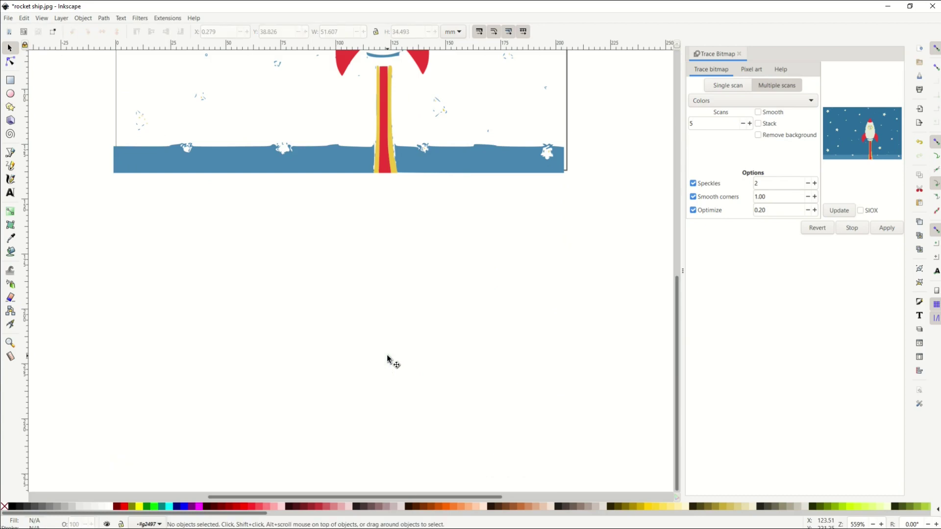
scroll(388, 361, "up", 12)
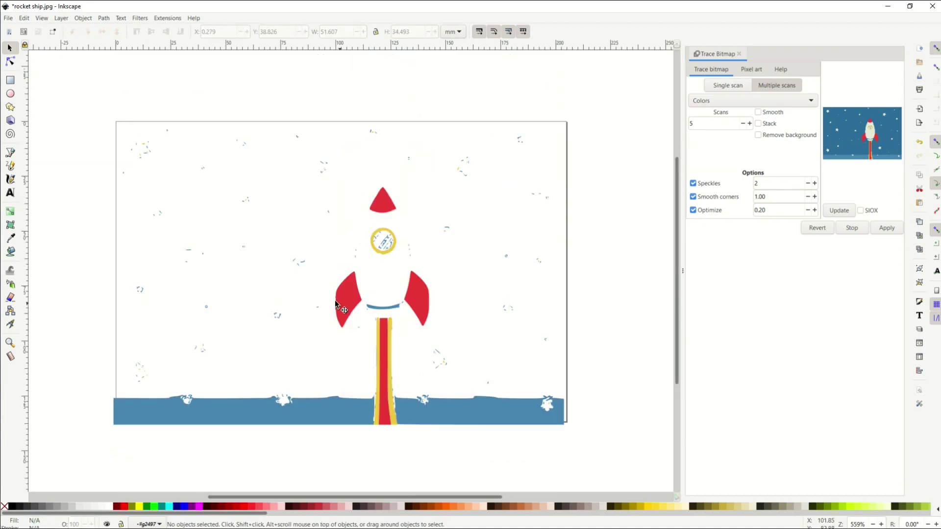
Select the red fins and nose path and drag it below the ground.
left_click(11, 63)
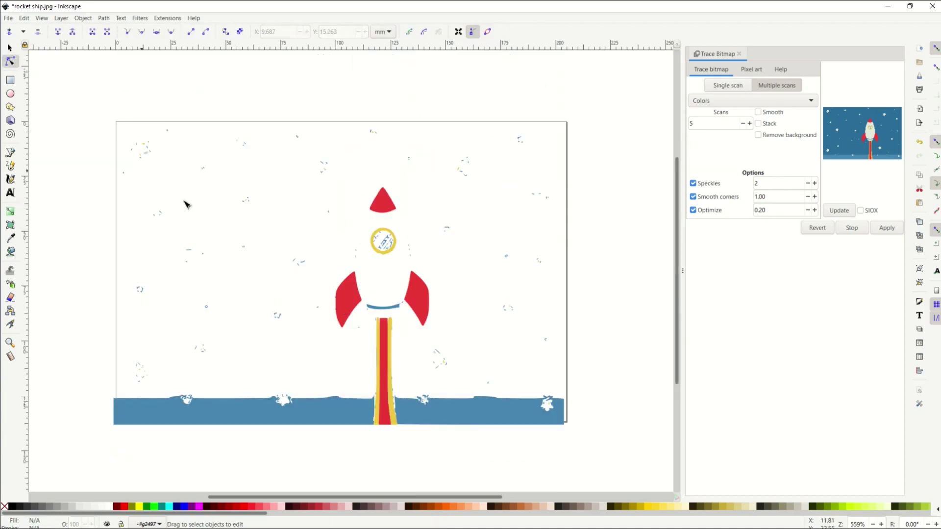
left_click(346, 301)
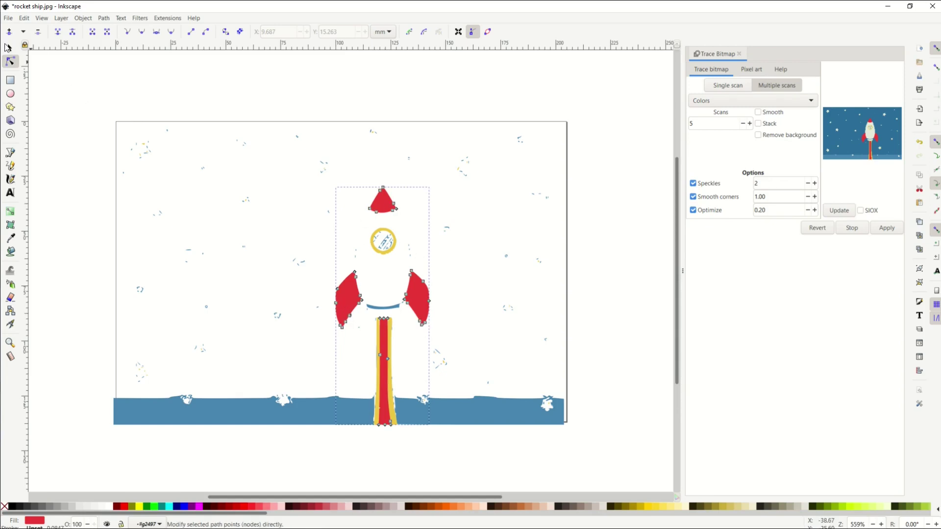
left_click(11, 49)
scroll(332, 308, "down", 5)
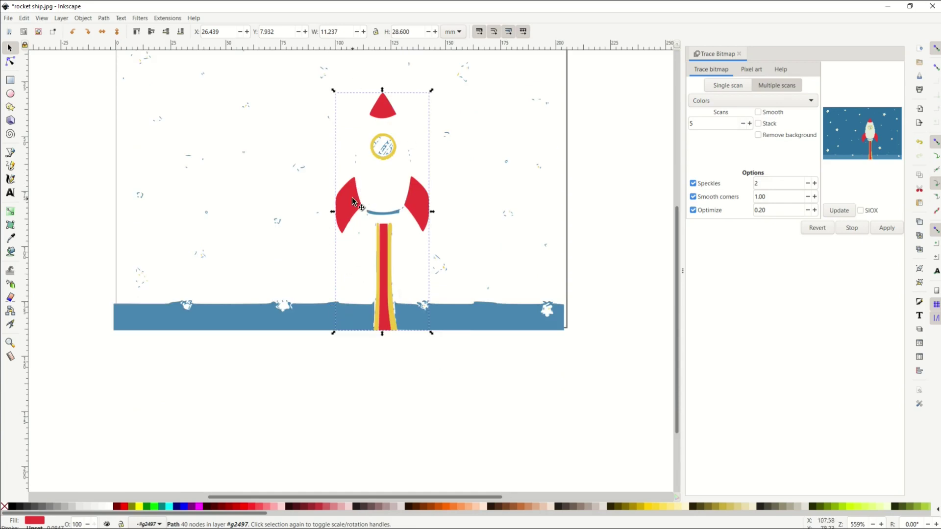
left_click_drag(355, 212, 297, 410)
scroll(297, 404, "down", 7)
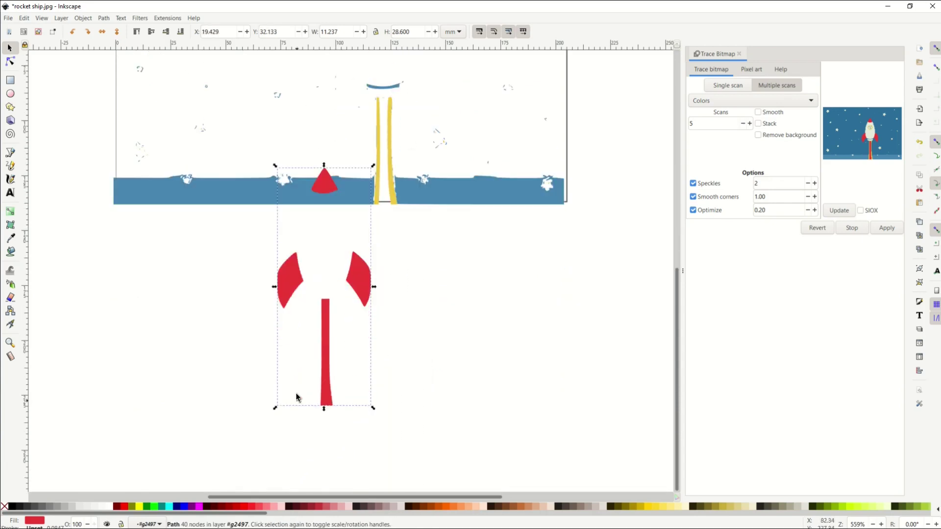
left_click_drag(286, 301, 234, 349)
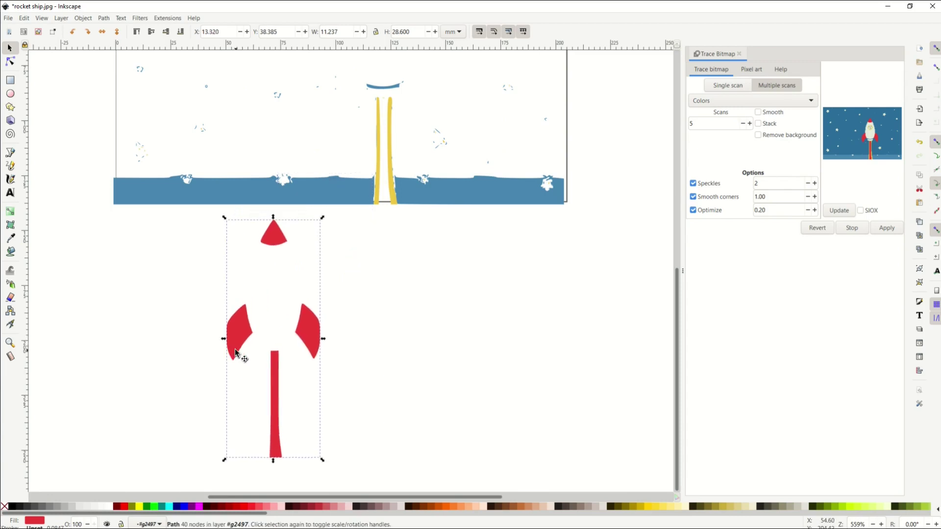
scroll(234, 348, "down", 3)
scroll(234, 349, "up", 8)
scroll(234, 348, "up", 8)
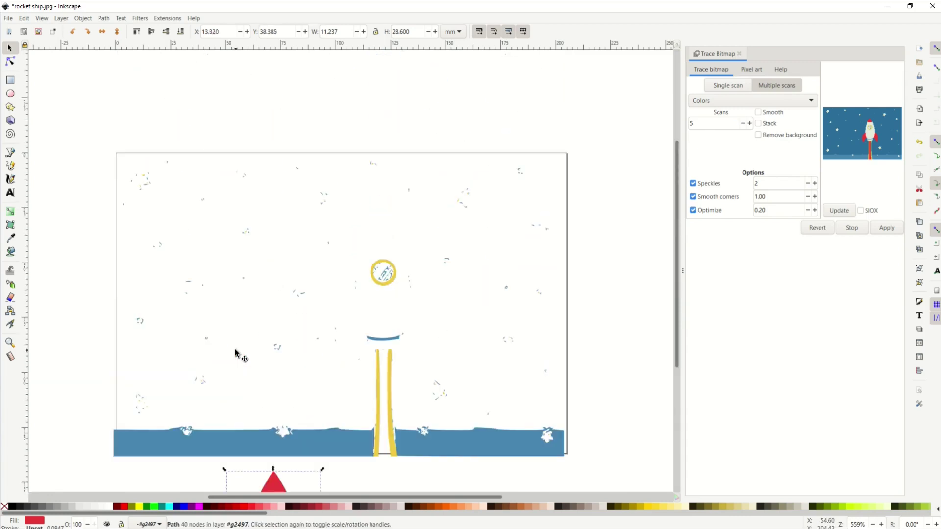
scroll(234, 348, "down", 12)
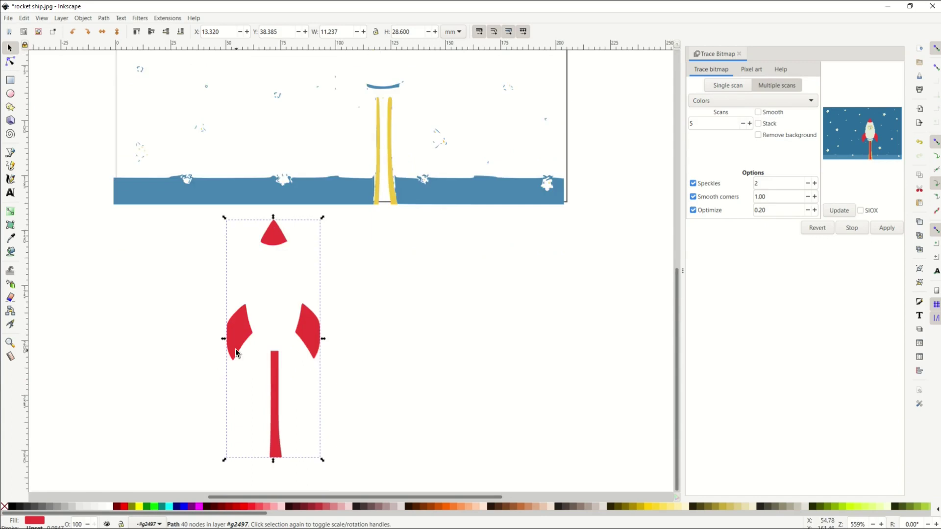
scroll(235, 351, "up", 9)
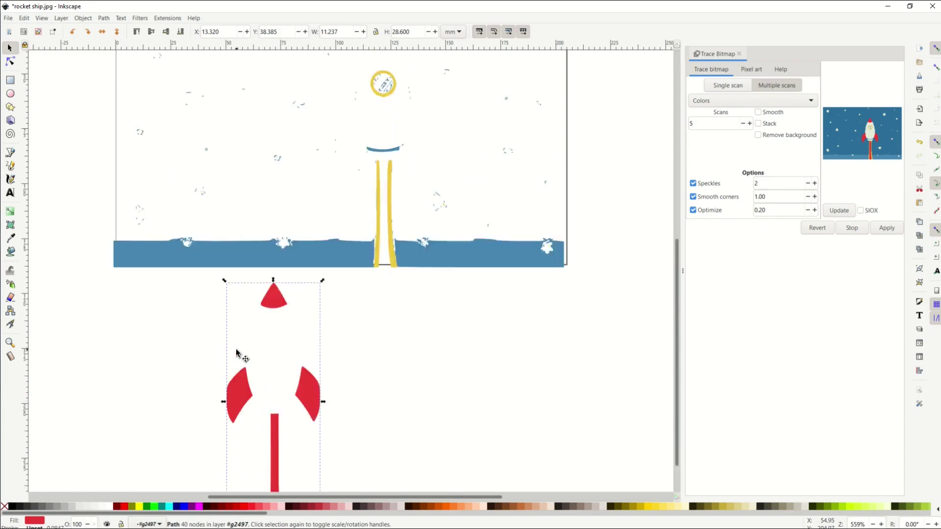
scroll(237, 352, "down", 3)
scroll(236, 352, "down", 2)
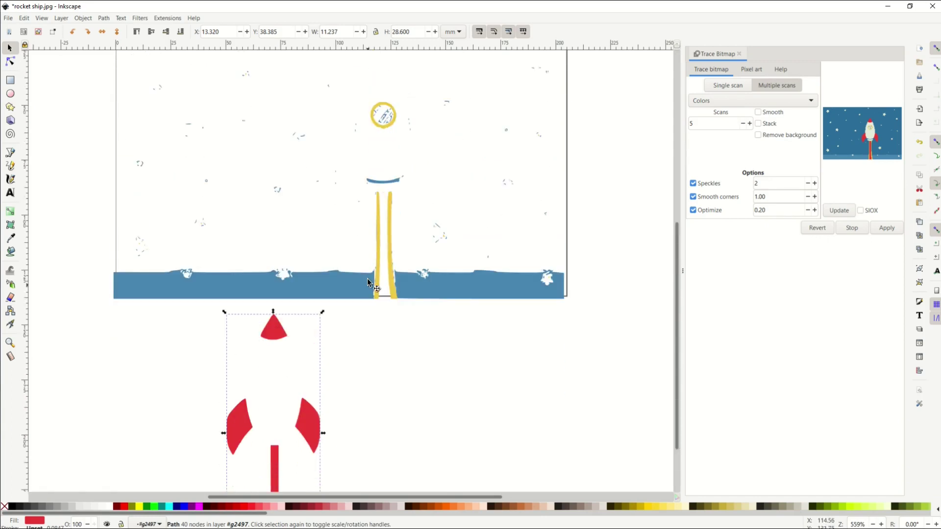
Inspect the trail path's nodes, then move the yellow trail and circle layer down-right.
left_click(379, 267)
left_click(379, 266)
double_click(380, 264)
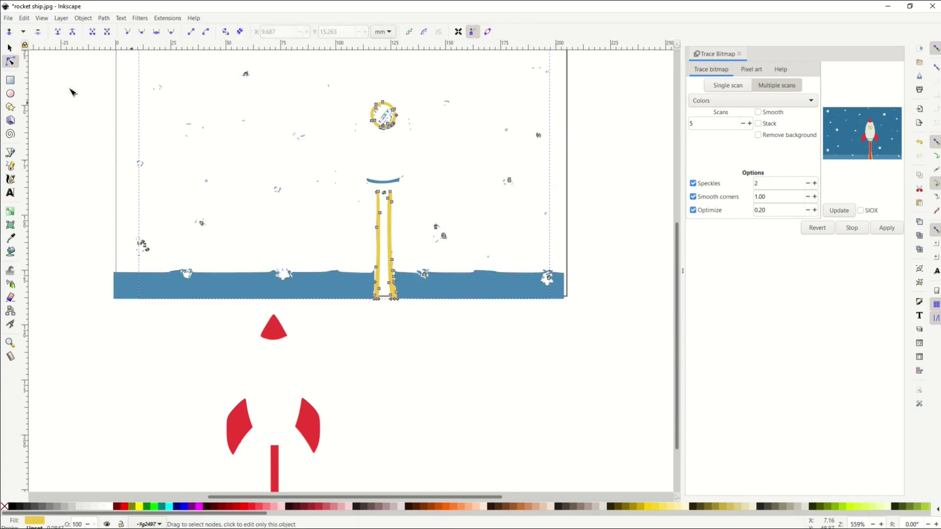
left_click(380, 245)
key("Escape")
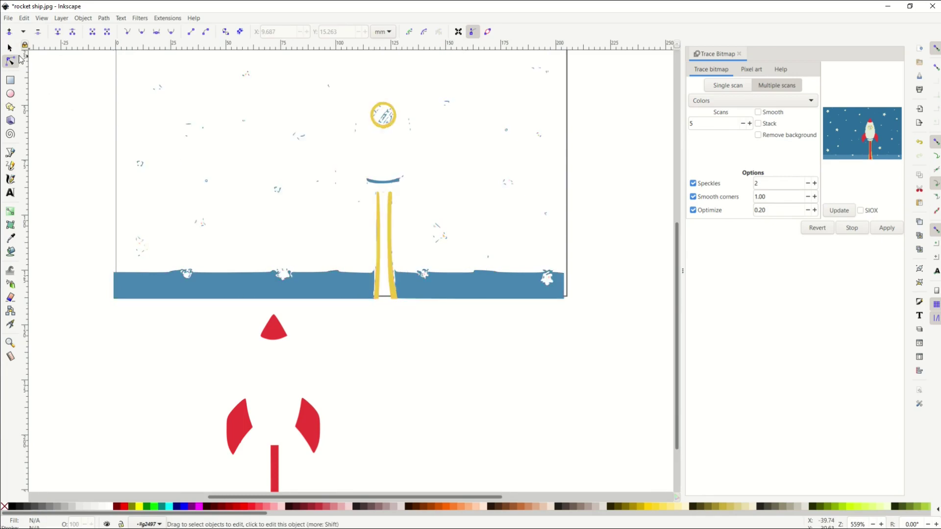
key("s")
left_click(380, 243)
mouse_move(380, 244)
left_mouse_down()
mouse_move(384, 292)
mouse_move(461, 431)
left_mouse_up()
scroll(454, 405, "down", 5)
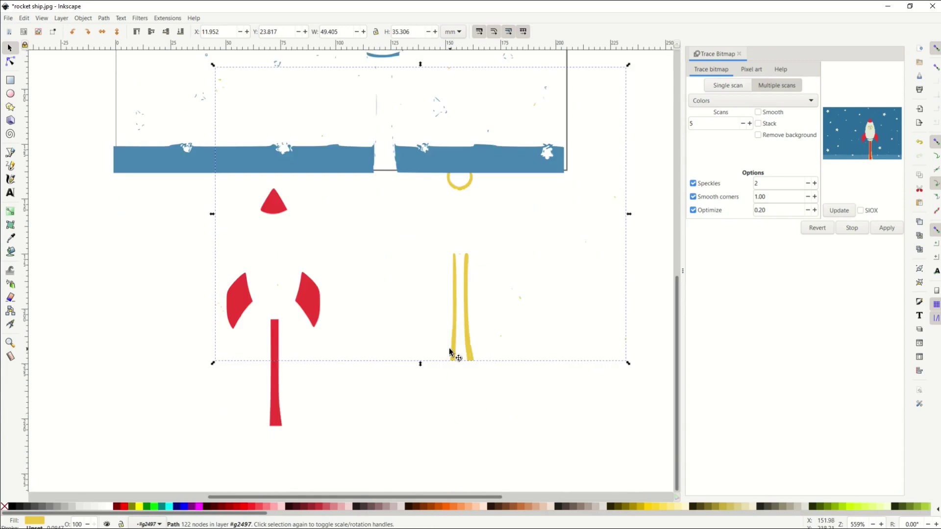
left_click_drag(453, 354, 463, 417)
scroll(458, 414, "down", 1)
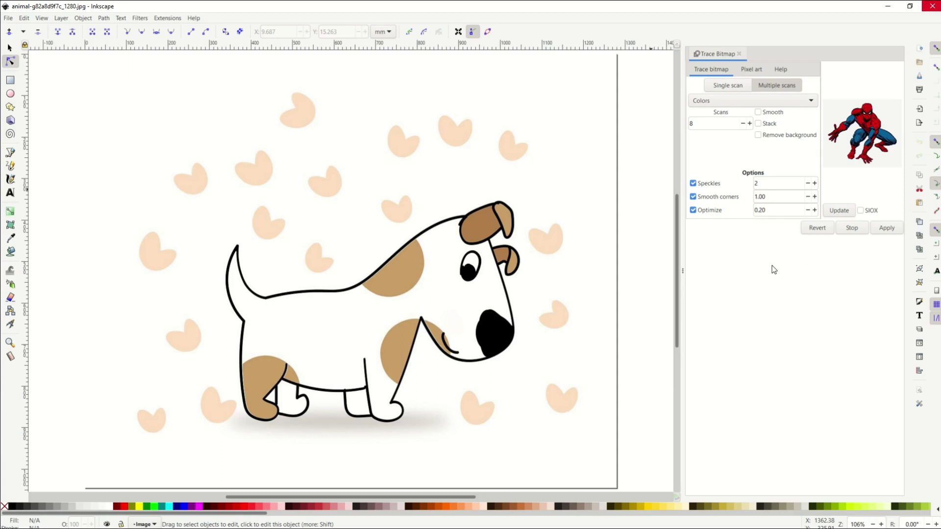
Lower the colour scans to 3 and preview the trace on the selected dog picture.
left_click(741, 124)
left_click(741, 124)
left_click(829, 212)
left_click(568, 227)
left_click(830, 212)
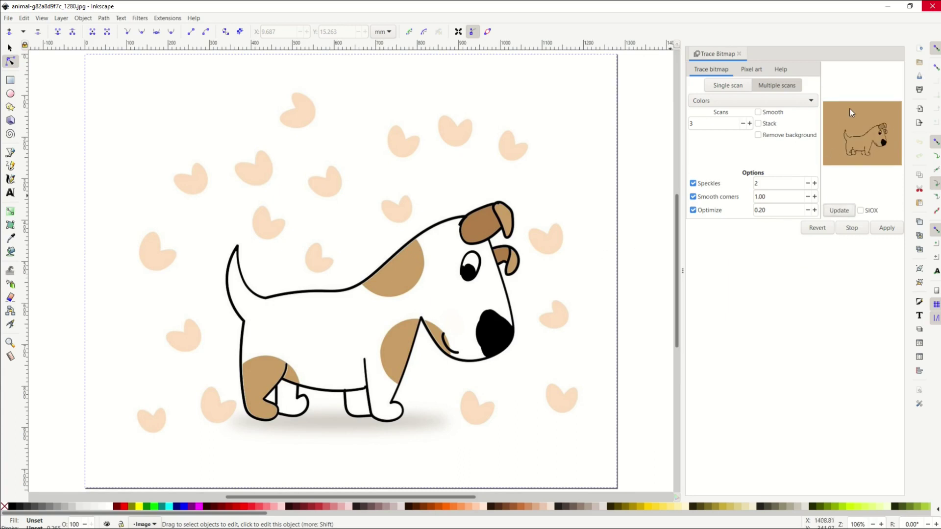
Compare previews at 4, 6 and 4 scans, then settle on 5 scans to keep the hearts.
left_click(750, 123)
left_click(830, 212)
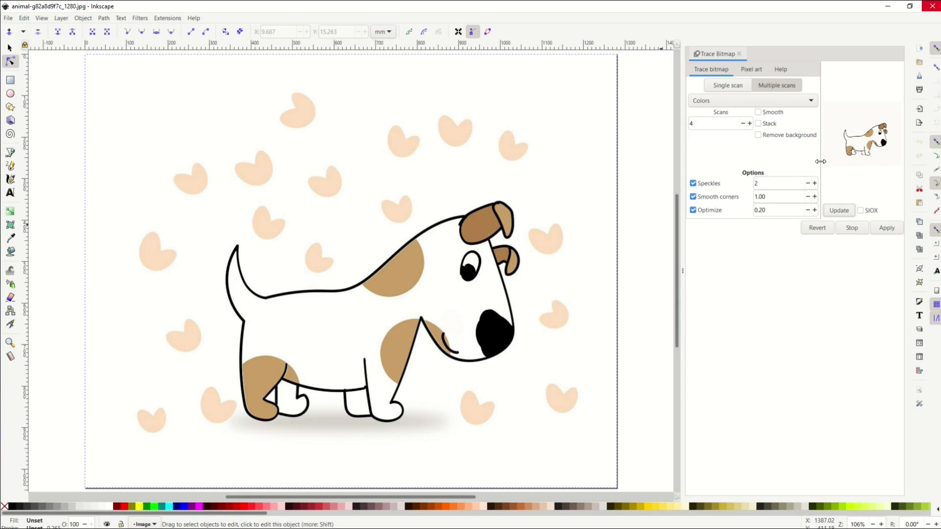
left_click(749, 123)
left_click(749, 124)
left_click(833, 210)
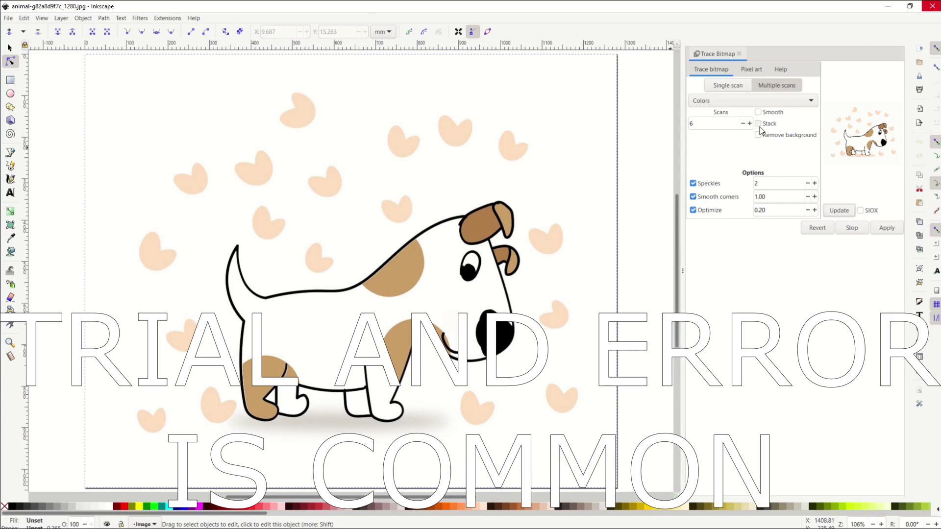
left_click(743, 123)
left_click(743, 123)
left_click(837, 213)
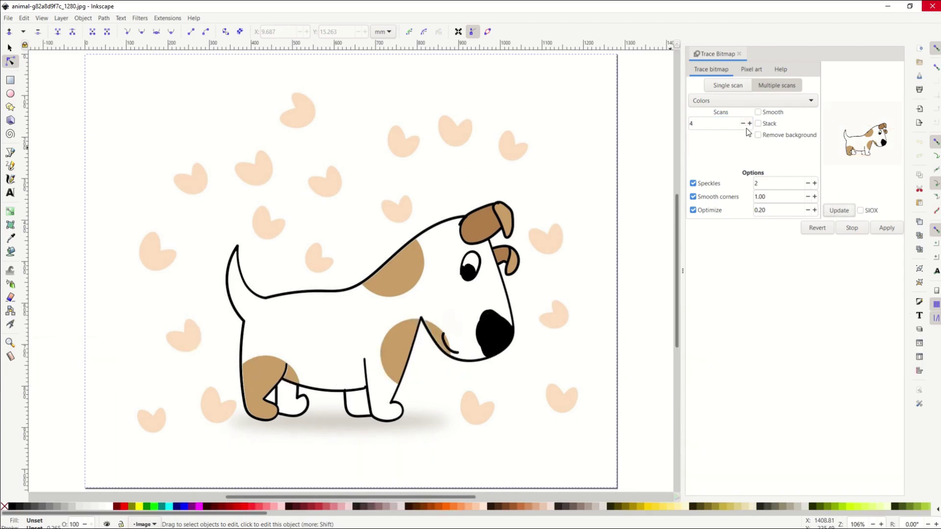
left_click(749, 123)
left_click(841, 211)
Apply the 5-scan trace, then drag the traced dog group off the page and back.
left_click(886, 228)
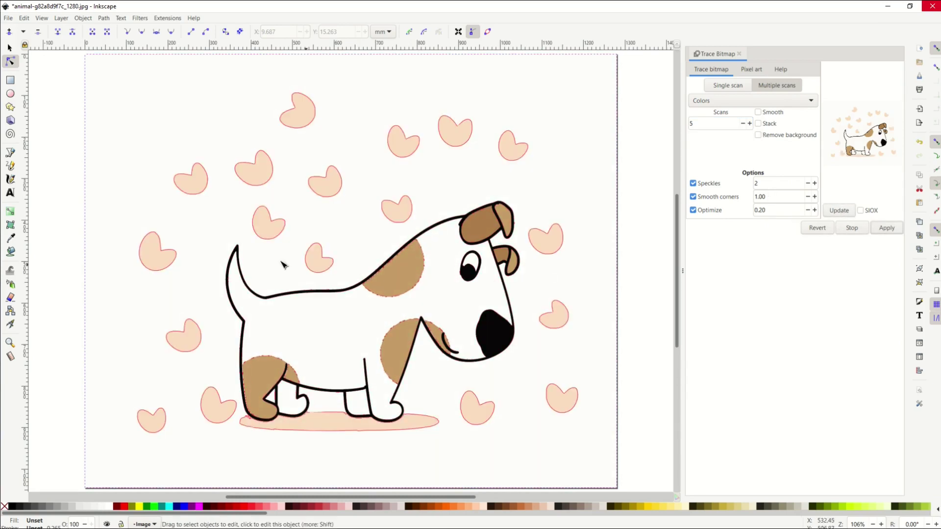
key("s")
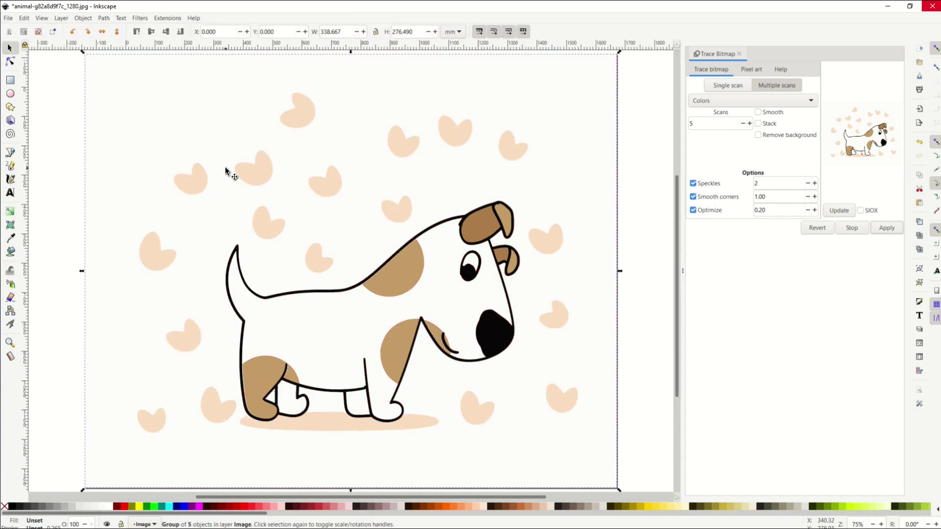
scroll(225, 167, "down", 2, "ctrl")
left_click_drag(243, 180, 296, 341)
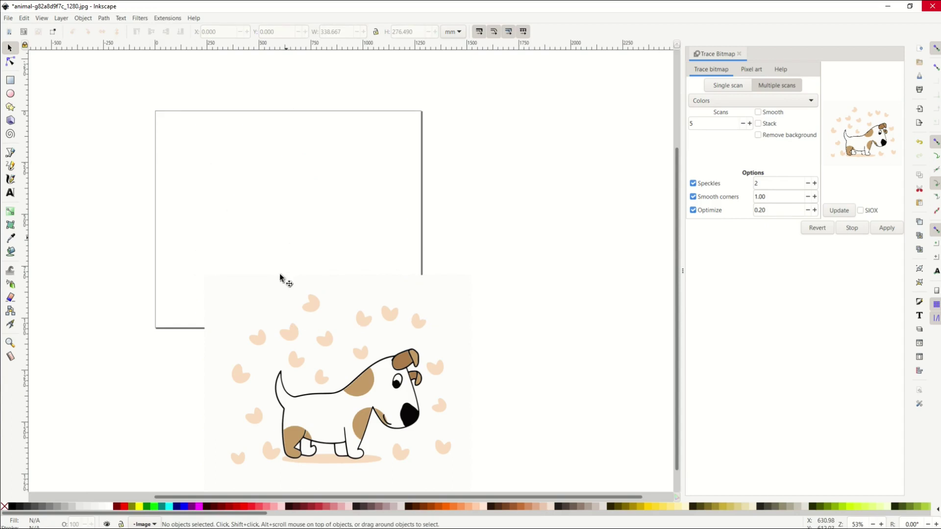
left_click_drag(269, 199, 263, 142)
Inspect the traced paths' nodes with the Node tool, zooming in and out, then return to Selector.
left_click(10, 62)
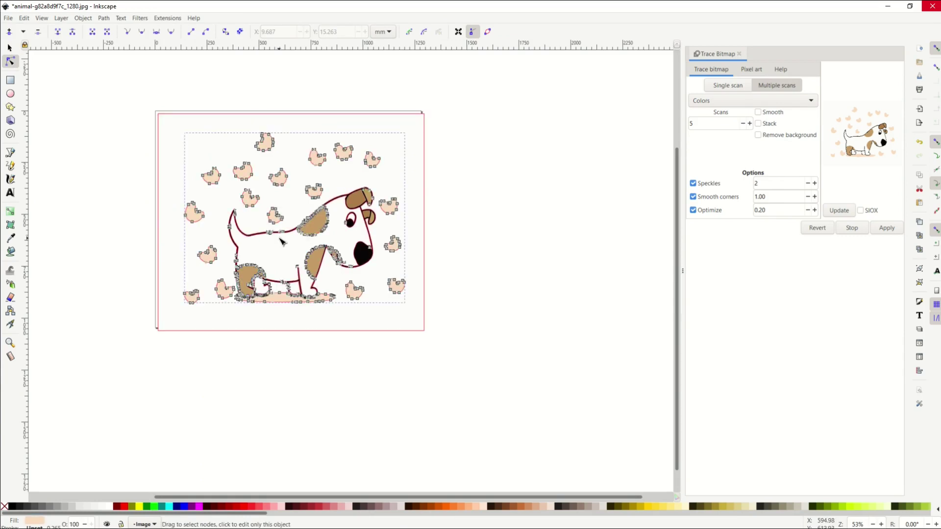
scroll(281, 241, "up", 2)
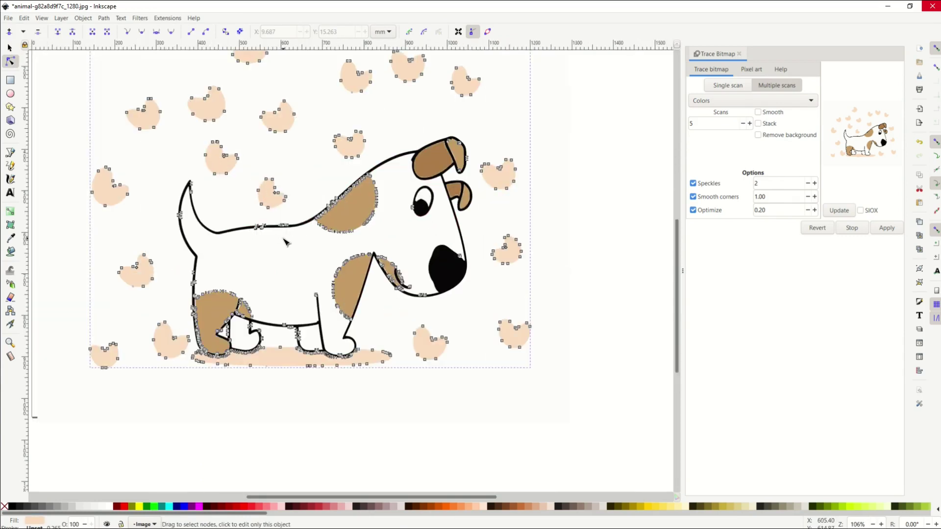
scroll(285, 241, "up", 2)
scroll(287, 240, "down", 1)
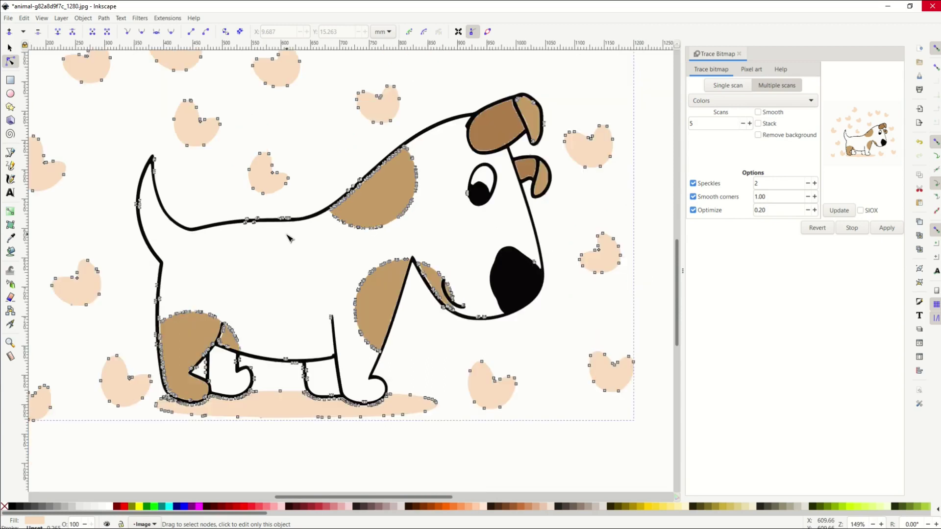
scroll(288, 238, "down", 1)
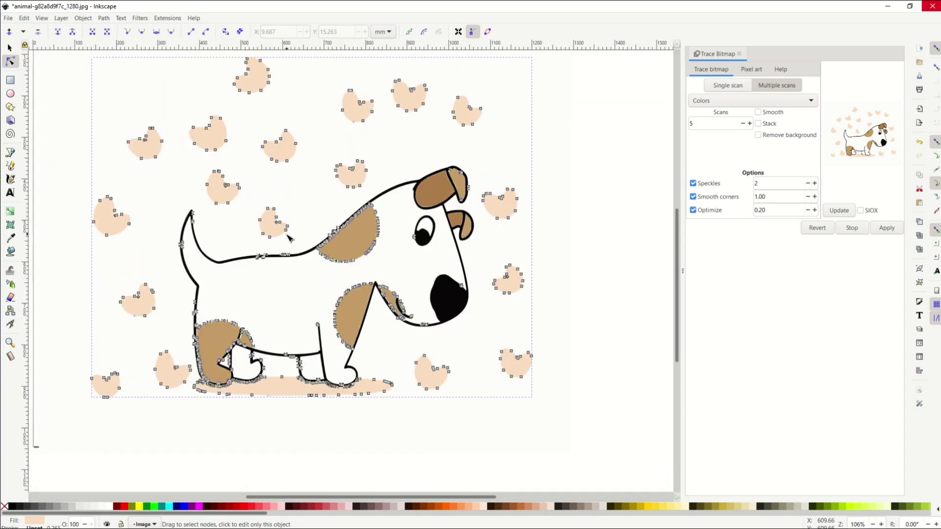
scroll(288, 238, "up", 3)
left_click(10, 48)
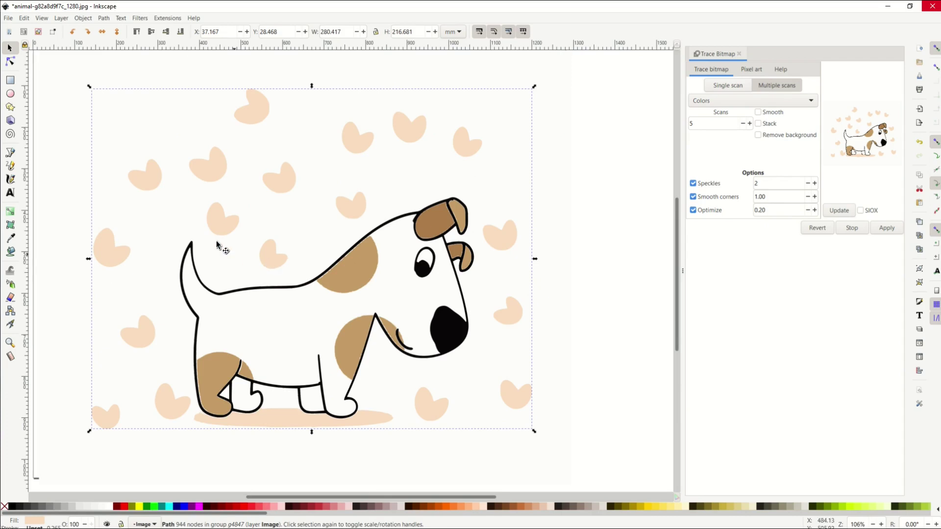
Delete the upper-left heart's nodes and its leftover node with the Node tool, then return to Selector.
left_click(10, 61)
left_click_drag(117, 150, 158, 214)
key("Delete")
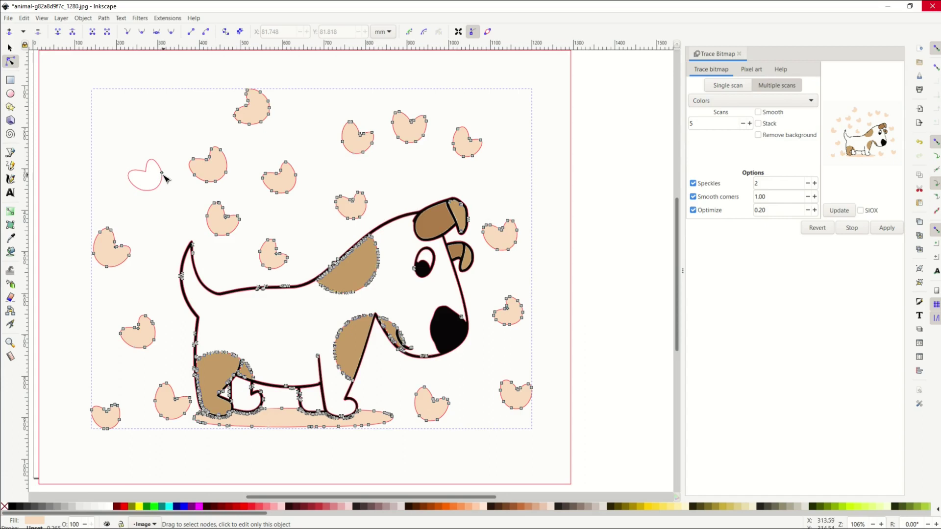
left_click(162, 173)
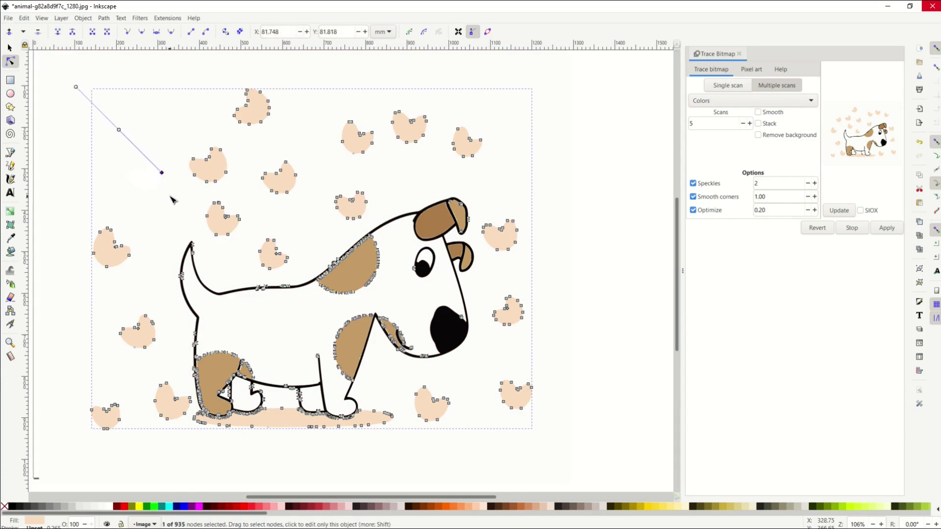
scroll(171, 198, "down", 1)
left_click(10, 49)
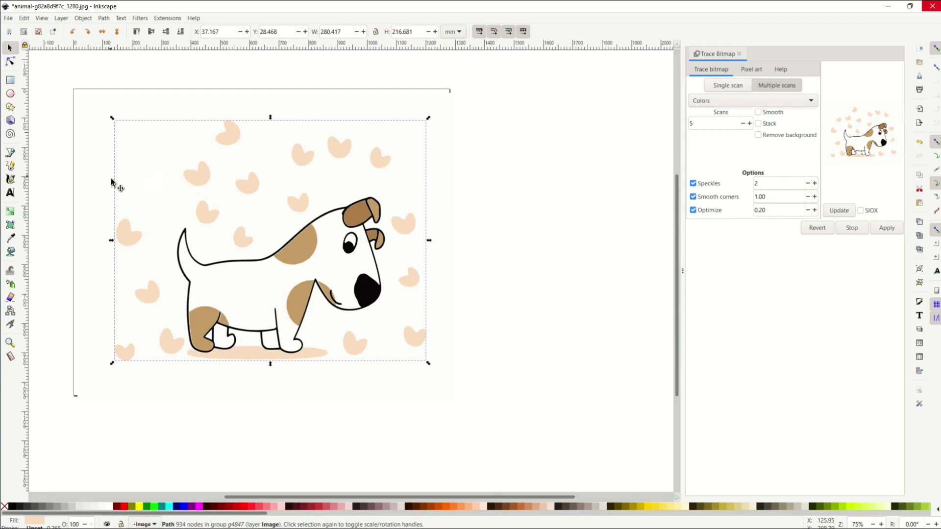